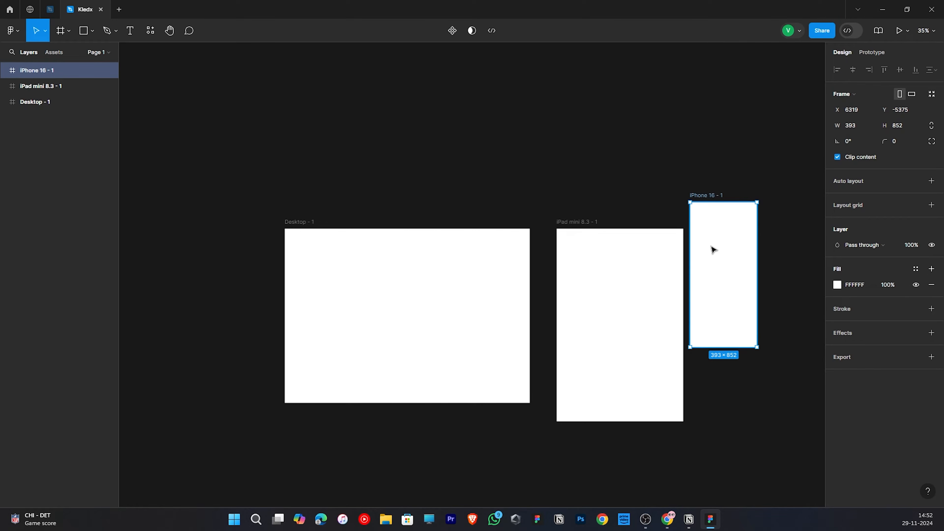
Add a columns layout grid with a count of 12 to the Desktop - 1 frame.
{"action": "left_click", "coordinate": [714, 166]}
{"action": "scroll", "coordinate": [715, 167], "scroll_direction": "right", "scroll_amount": 2}
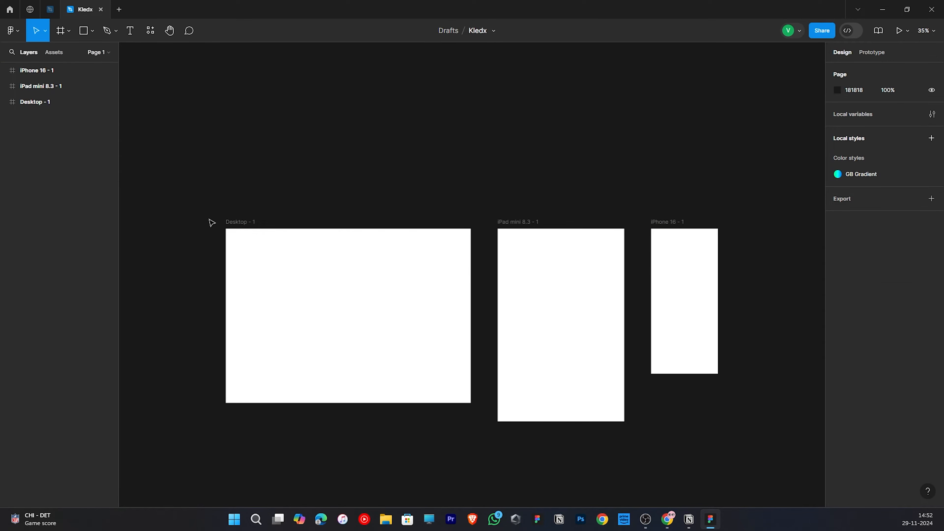
{"action": "left_click", "coordinate": [239, 223]}
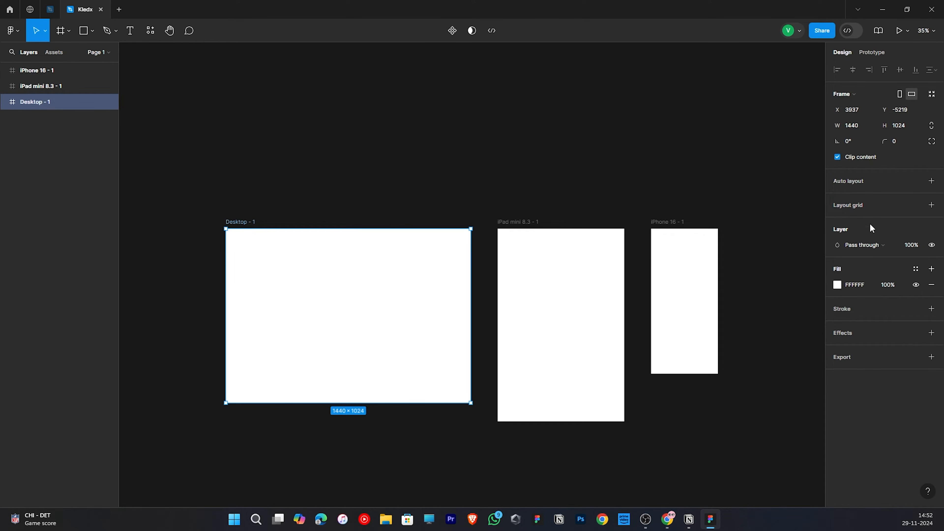
{"action": "left_click", "coordinate": [933, 205]}
{"action": "left_click", "coordinate": [838, 222]}
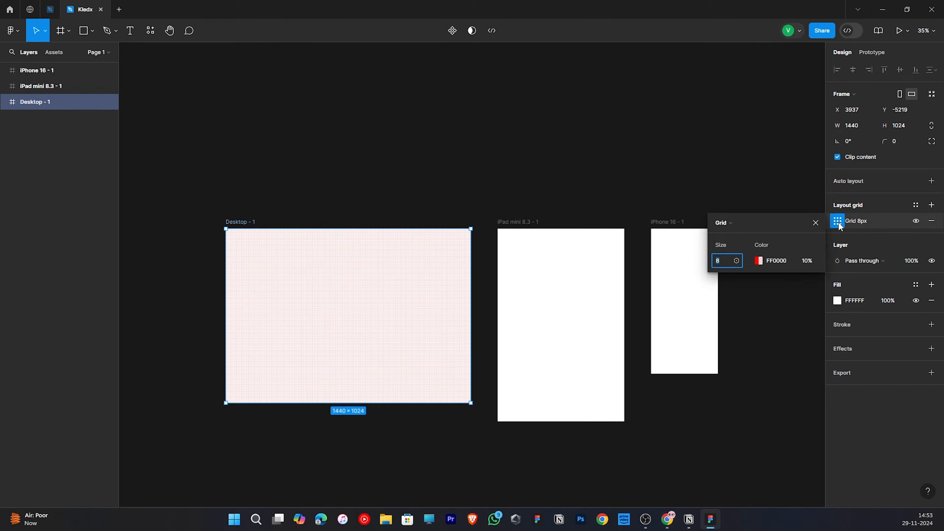
{"action": "left_click", "coordinate": [742, 225]}
{"action": "left_click", "coordinate": [740, 234]}
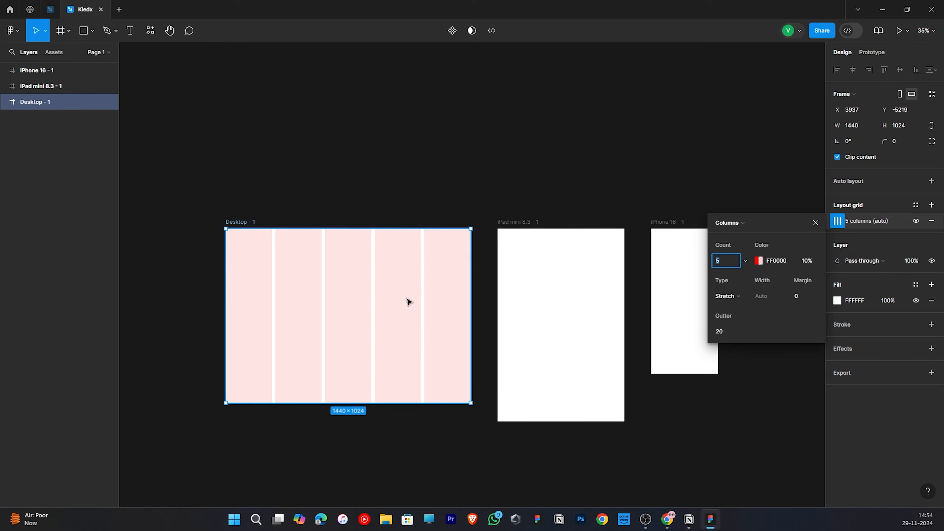
{"action": "type", "text": "12"}
{"action": "key", "text": "Return"}
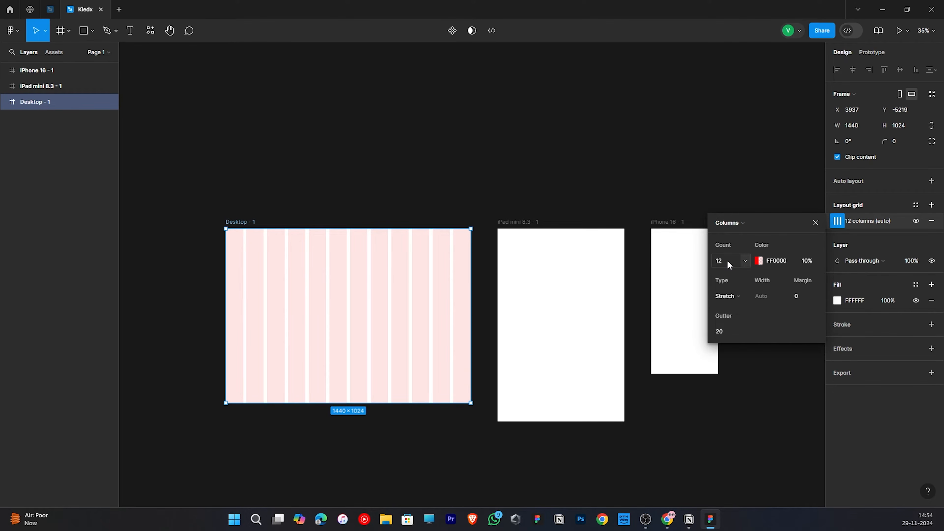
Keep the desktop column grid's type as Stretch and set its margin to 50.
{"action": "left_click", "coordinate": [742, 297]}
{"action": "left_click", "coordinate": [742, 297]}
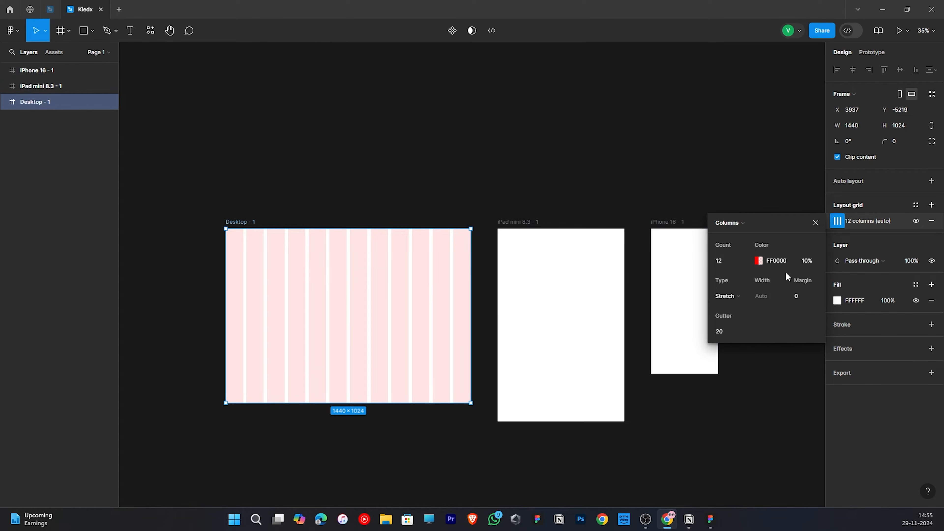
{"action": "left_click", "coordinate": [799, 297]}
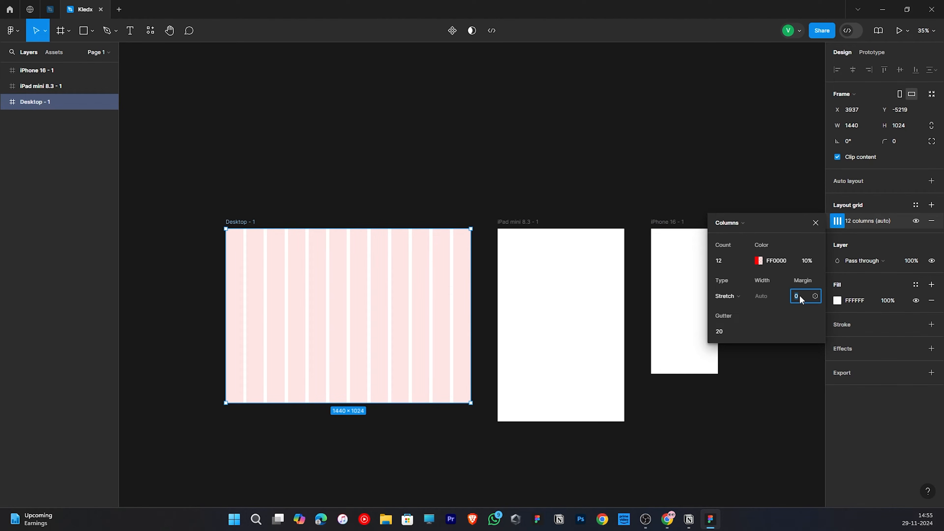
{"action": "type", "text": "50"}
{"action": "key", "text": "Return"}
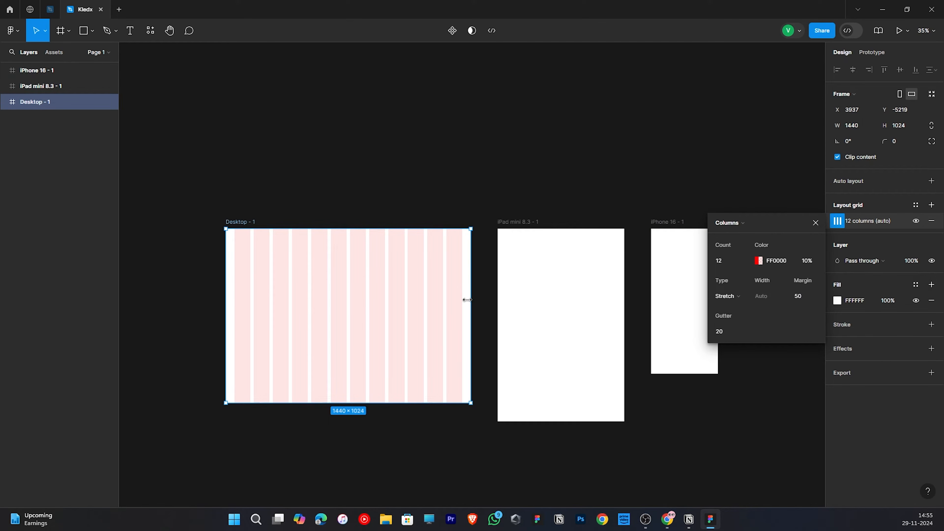
Set the gutter of the desktop column grid to 32.
{"action": "scroll", "coordinate": [467, 300], "scroll_direction": "up", "scroll_amount": 2}
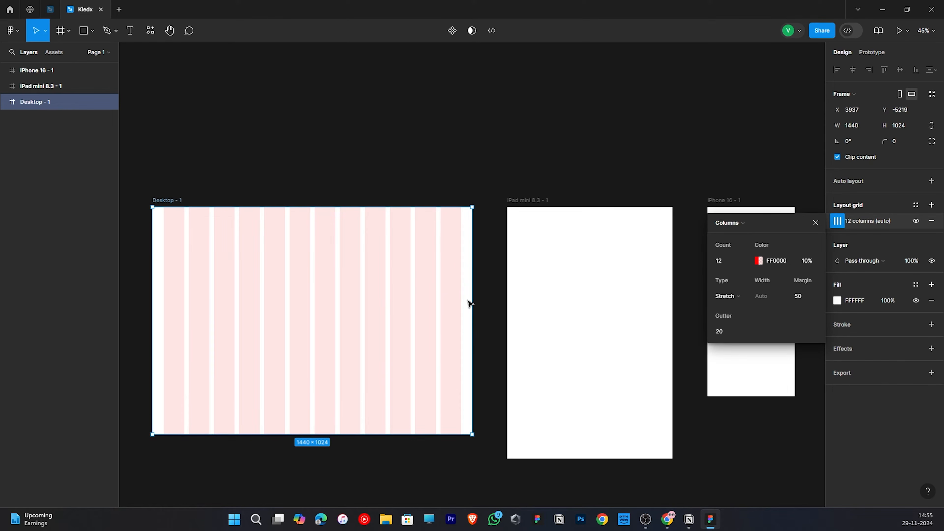
{"action": "scroll", "coordinate": [145, 295], "scroll_direction": "up", "scroll_amount": 2}
{"action": "left_click", "coordinate": [727, 332]}
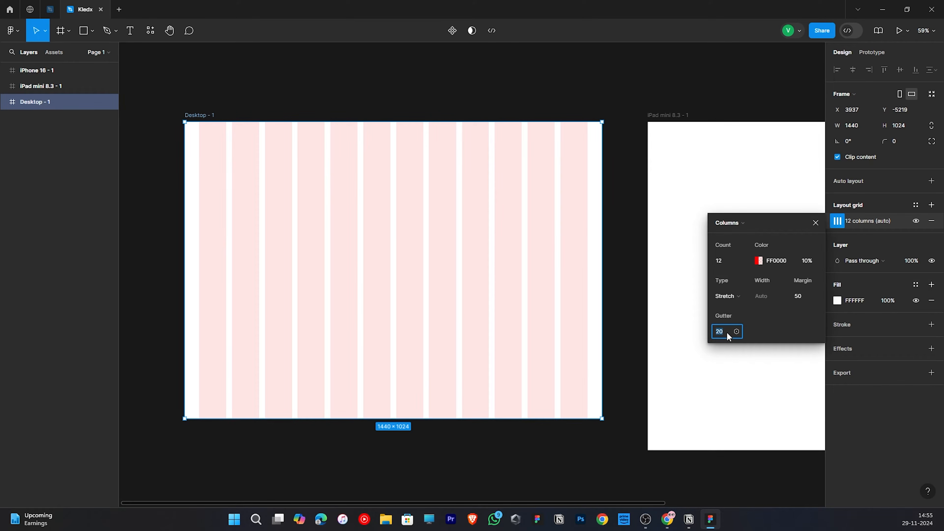
{"action": "type", "text": "3"}
{"action": "key", "text": "Return"}
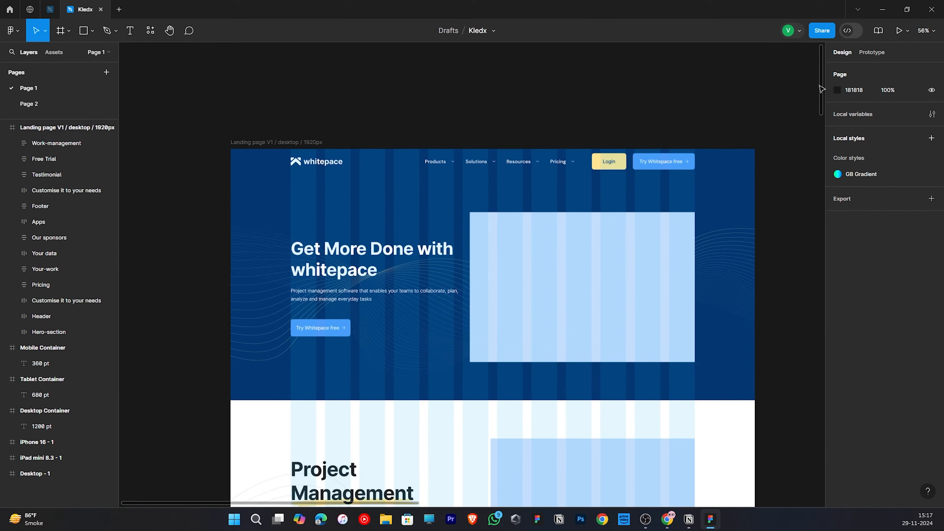
Examine how the Whitepace landing page sections follow the column grid, and compare the desktop, tablet and mobile container widths.
{"action": "scroll", "coordinate": [822, 131], "scroll_direction": "down", "scroll_amount": 10}
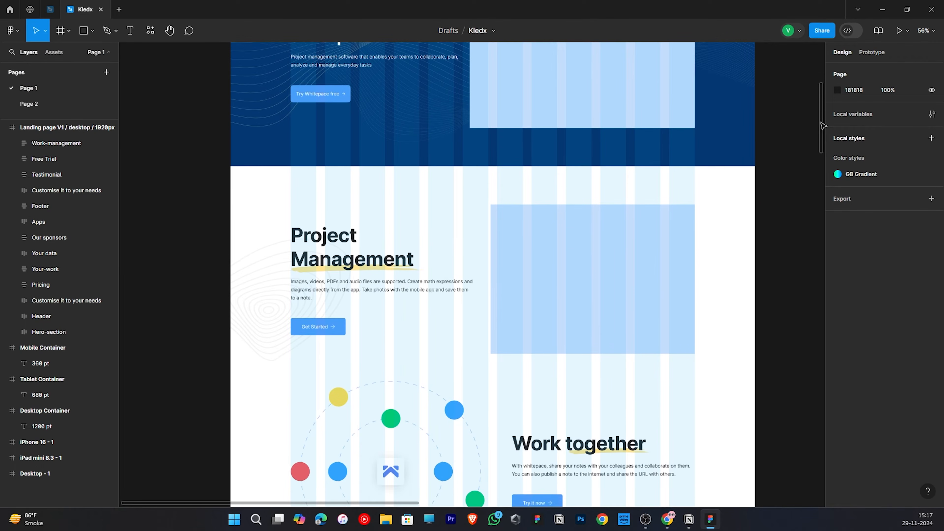
{"action": "left_click_drag", "start_coordinate": [823, 130], "coordinate": [816, 434]}
{"action": "left_click", "coordinate": [656, 413]}
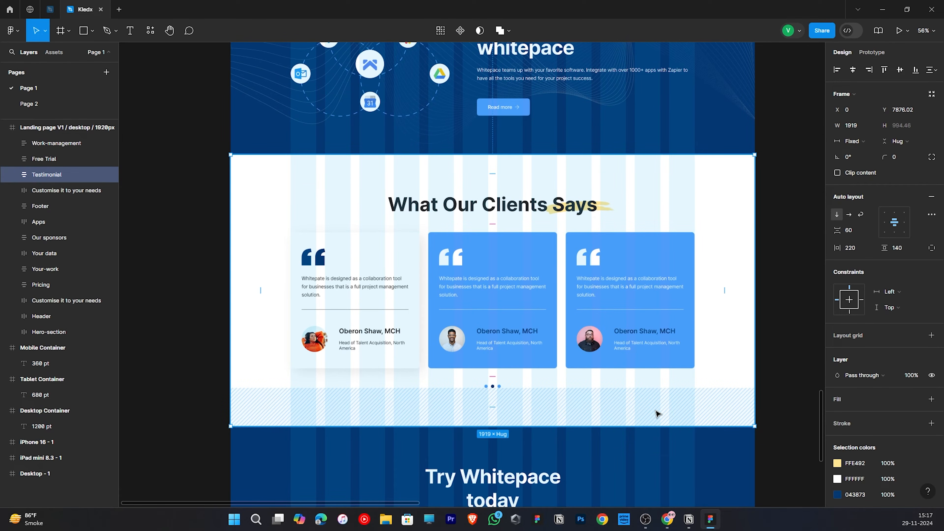
{"action": "scroll", "coordinate": [262, 293], "scroll_direction": "down", "scroll_amount": 5}
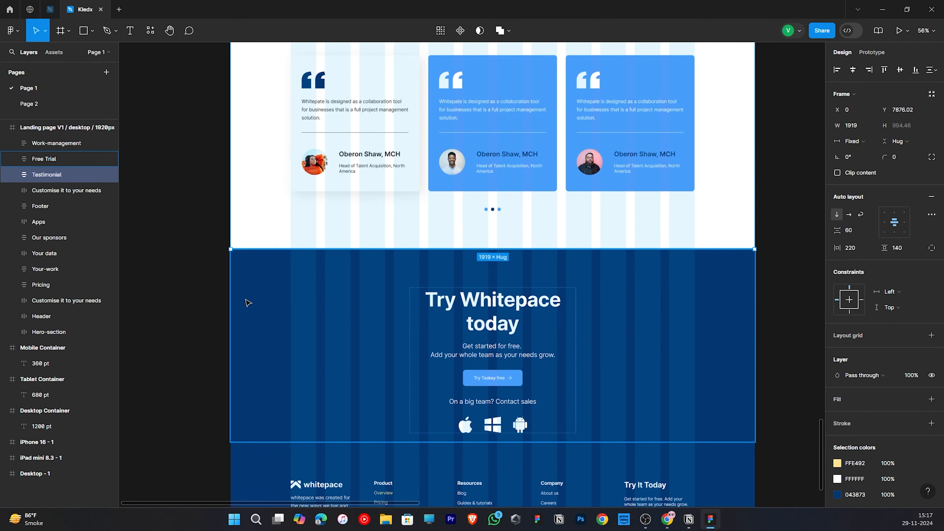
{"action": "scroll", "coordinate": [250, 302], "scroll_direction": "down", "scroll_amount": 3}
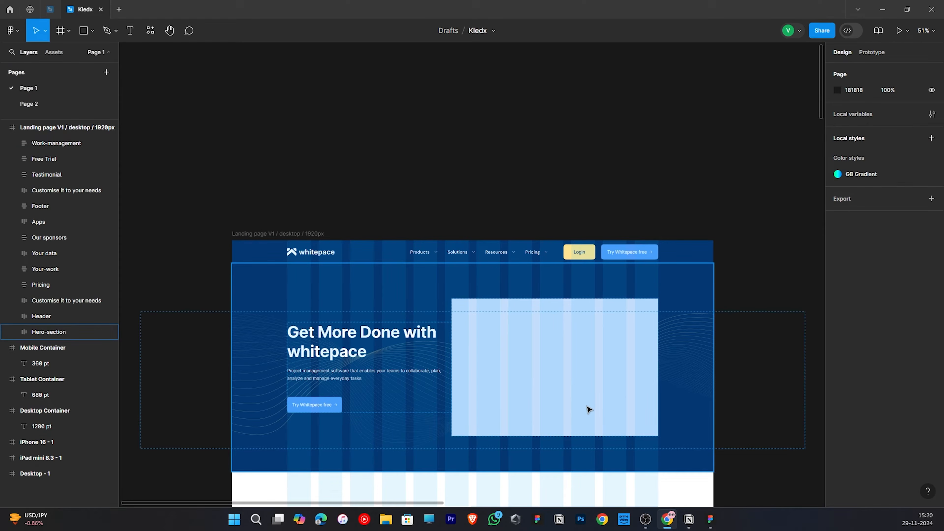
{"action": "scroll", "coordinate": [588, 410], "scroll_direction": "right", "scroll_amount": 10}
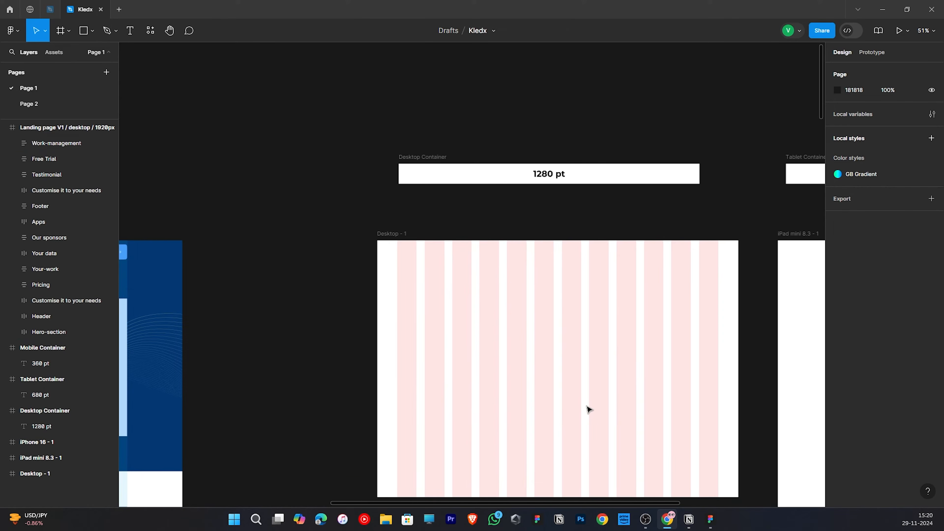
{"action": "scroll", "coordinate": [588, 409], "scroll_direction": "right", "scroll_amount": 6}
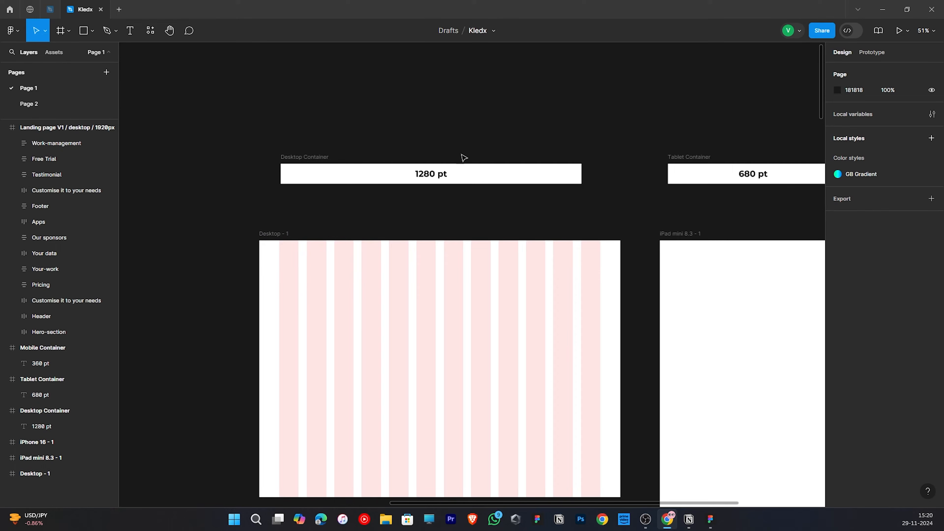
{"action": "scroll", "coordinate": [430, 223], "scroll_direction": "right", "scroll_amount": 15}
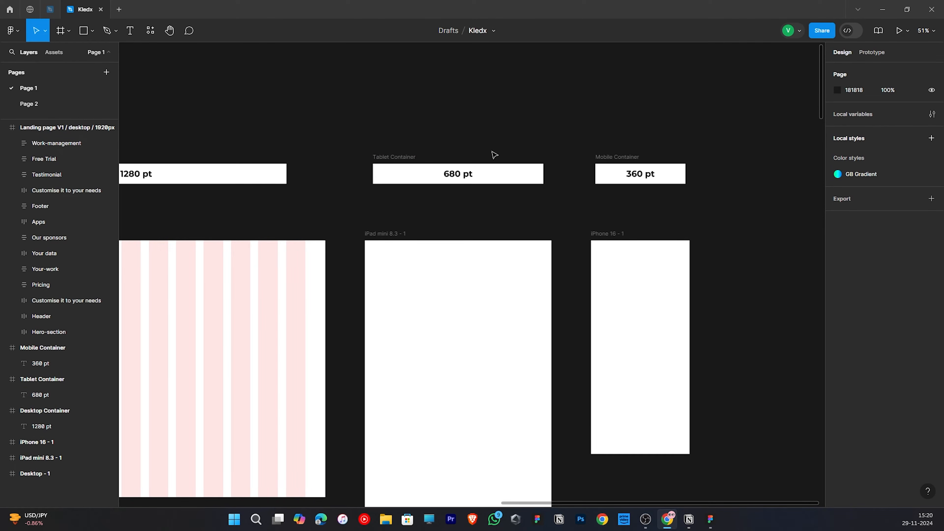
{"action": "scroll", "coordinate": [461, 220], "scroll_direction": "right", "scroll_amount": 3}
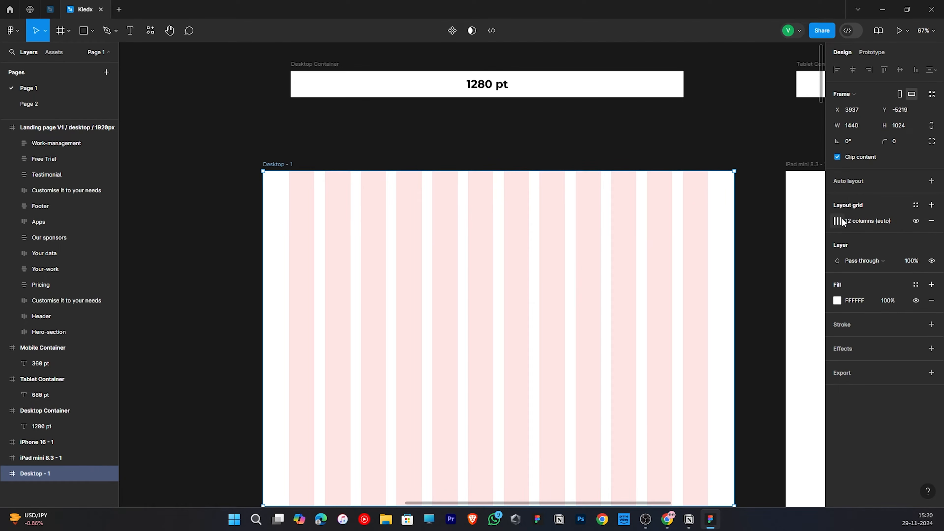
Check the margin value in the column grid settings of Desktop - 1.
{"action": "left_click", "coordinate": [837, 224]}
{"action": "left_click", "coordinate": [807, 300]}
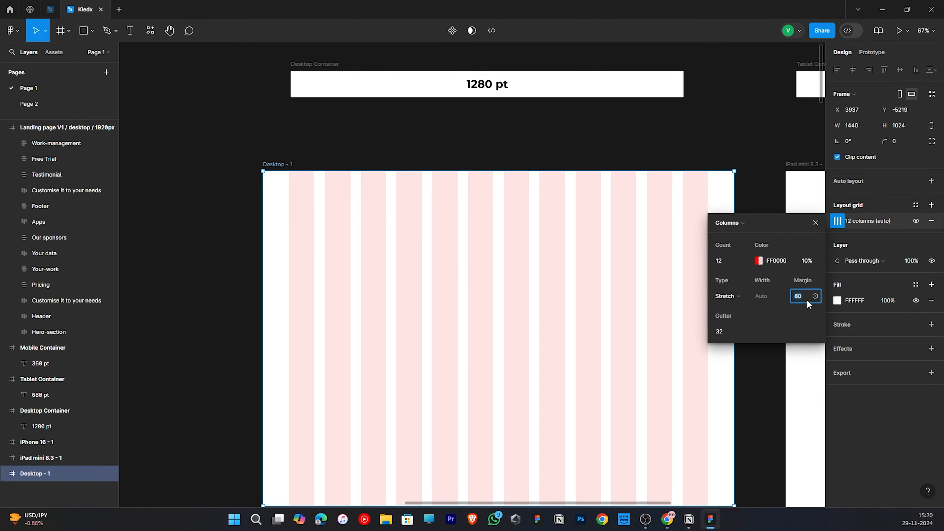
{"action": "key", "text": "Return"}
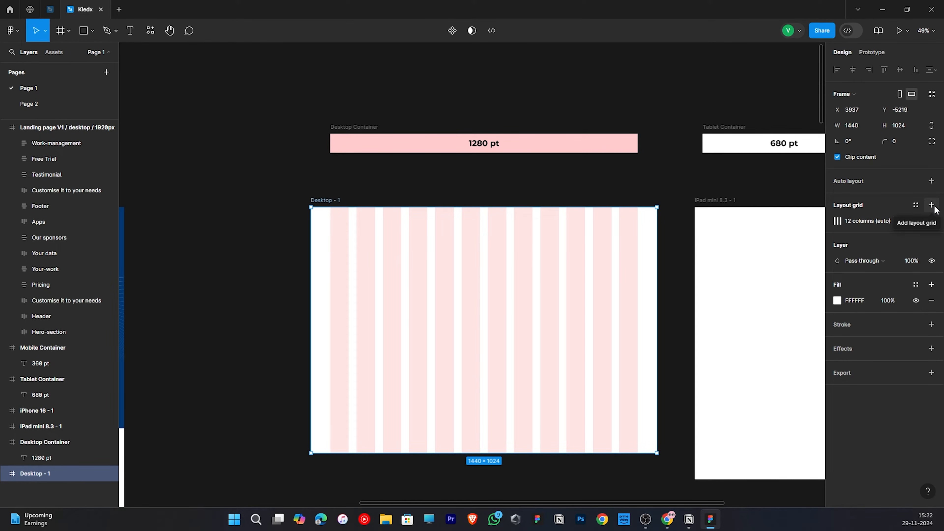
Add a second layout grid to Desktop - 1 and change it to rows.
{"action": "left_click", "coordinate": [932, 205]}
{"action": "left_click", "coordinate": [837, 221]}
{"action": "left_click", "coordinate": [732, 223]}
{"action": "left_click", "coordinate": [735, 246]}
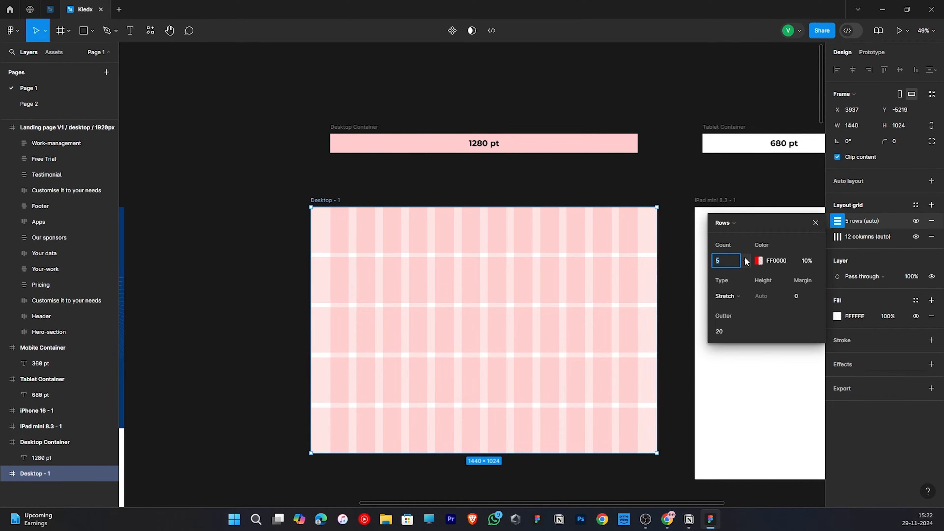
Set the row grid's type to Top and its count to 1000.
{"action": "left_click", "coordinate": [739, 297]}
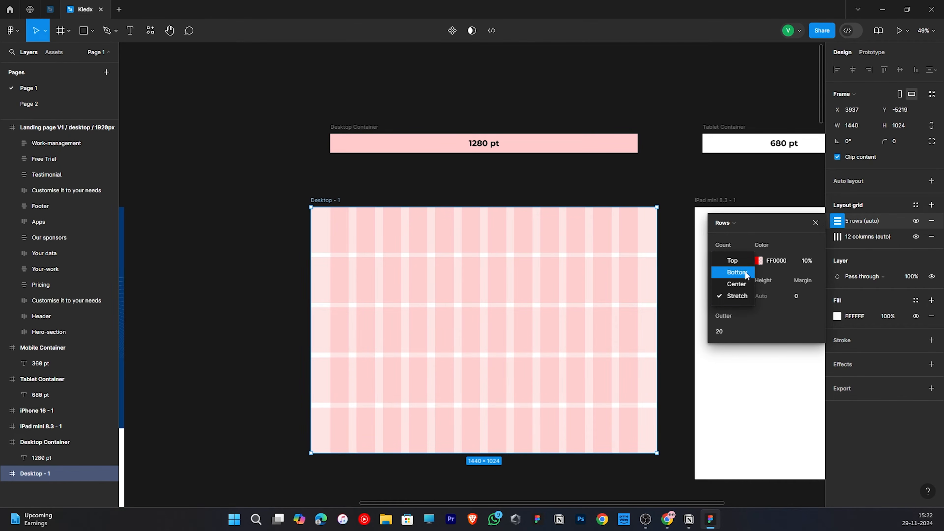
{"action": "left_click", "coordinate": [743, 261]}
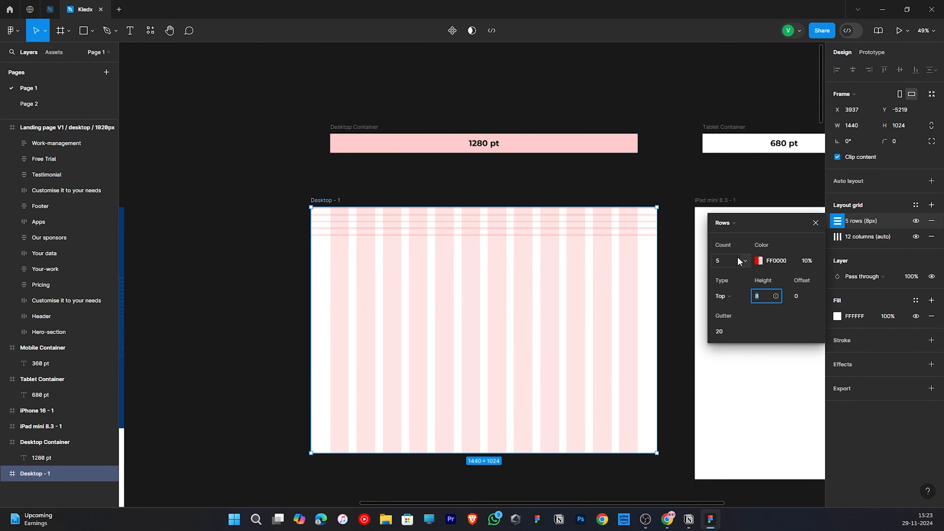
{"action": "left_click", "coordinate": [723, 261]}
{"action": "key", "text": "Return"}
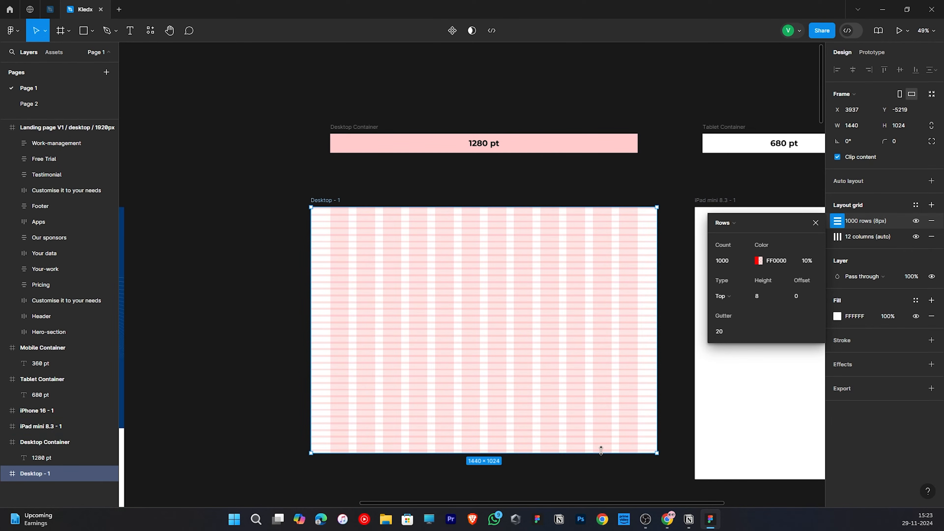
Extend the Desktop - 1 frame downward to a height of about 1133.
{"action": "left_click_drag", "start_coordinate": [601, 451], "coordinate": [616, 401]}
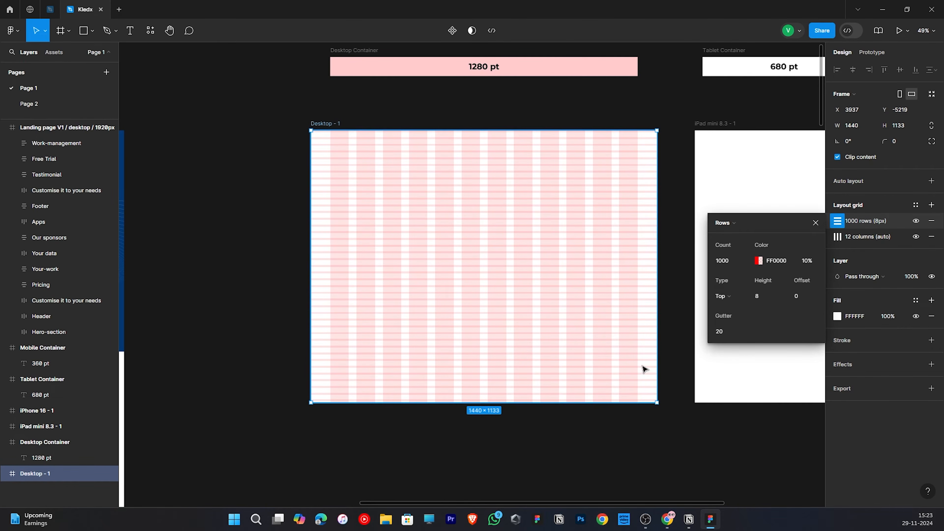
{"action": "scroll", "coordinate": [643, 368], "scroll_direction": "up", "scroll_amount": 2}
{"action": "left_click", "coordinate": [757, 297]}
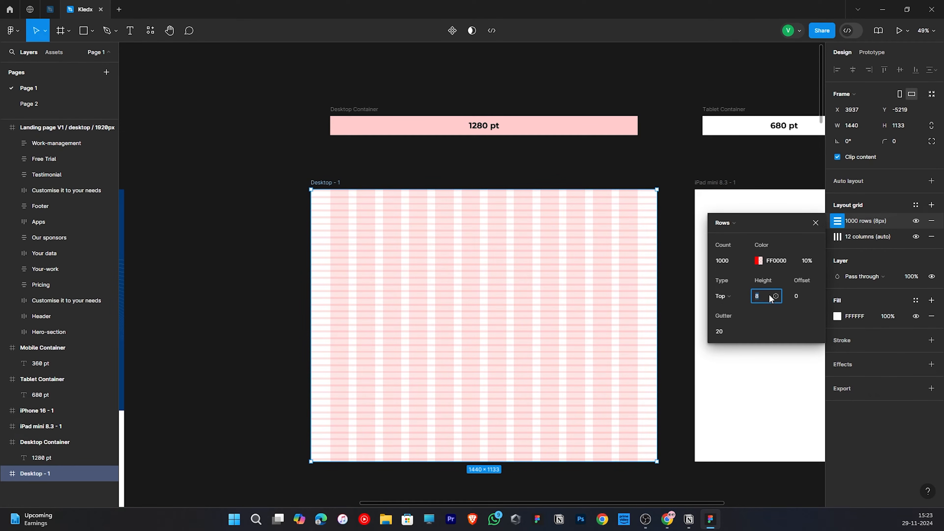
Change the row grid's color to blue 000AFF and set its gutter to 8.
{"action": "left_click", "coordinate": [758, 261]}
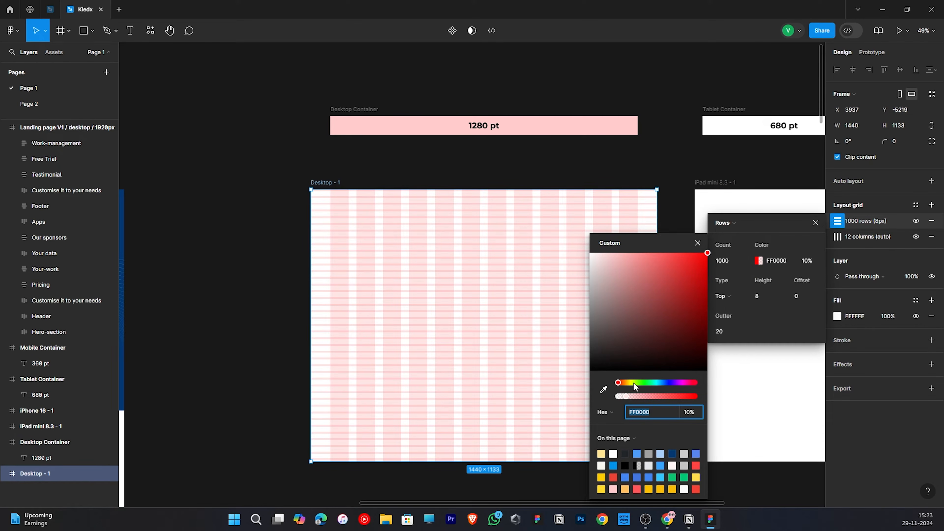
{"action": "left_click_drag", "start_coordinate": [661, 384], "coordinate": [669, 384]}
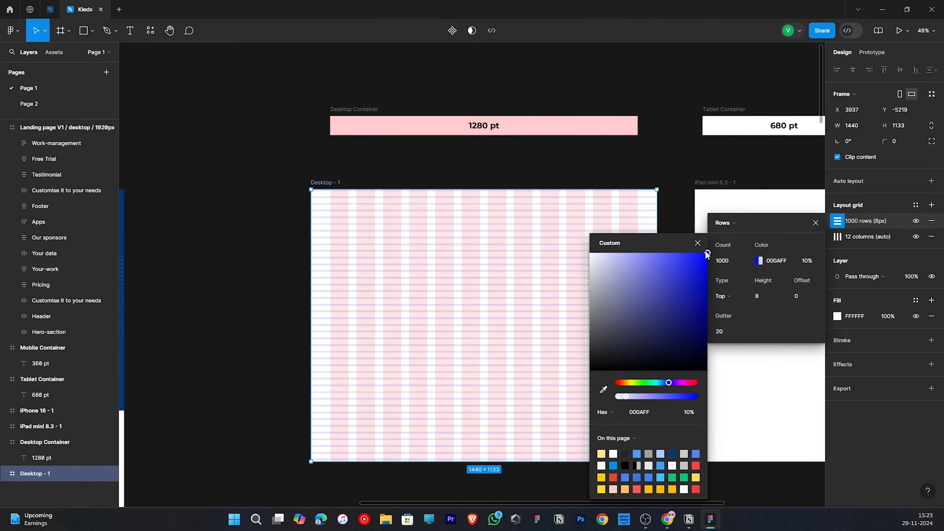
{"action": "left_click", "coordinate": [697, 242]}
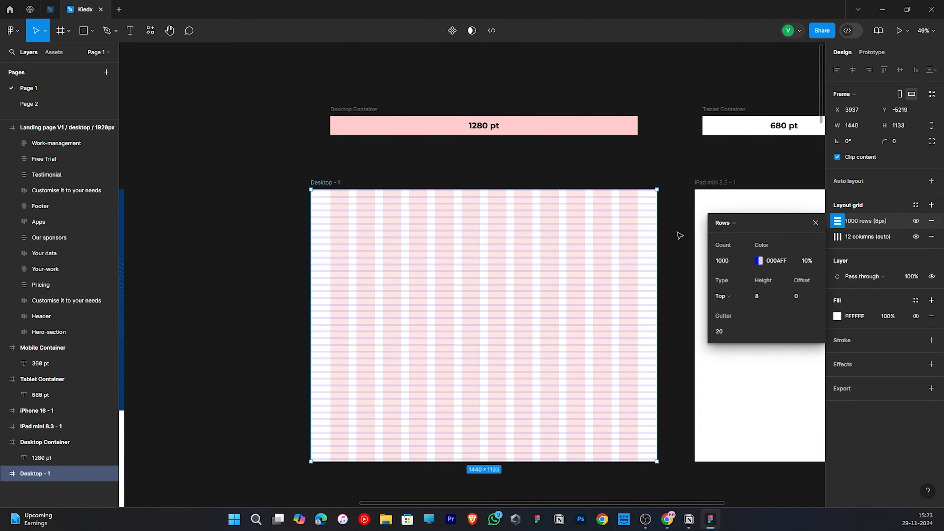
{"action": "left_click", "coordinate": [724, 329]}
{"action": "type", "text": "8"}
{"action": "key", "text": "Return"}
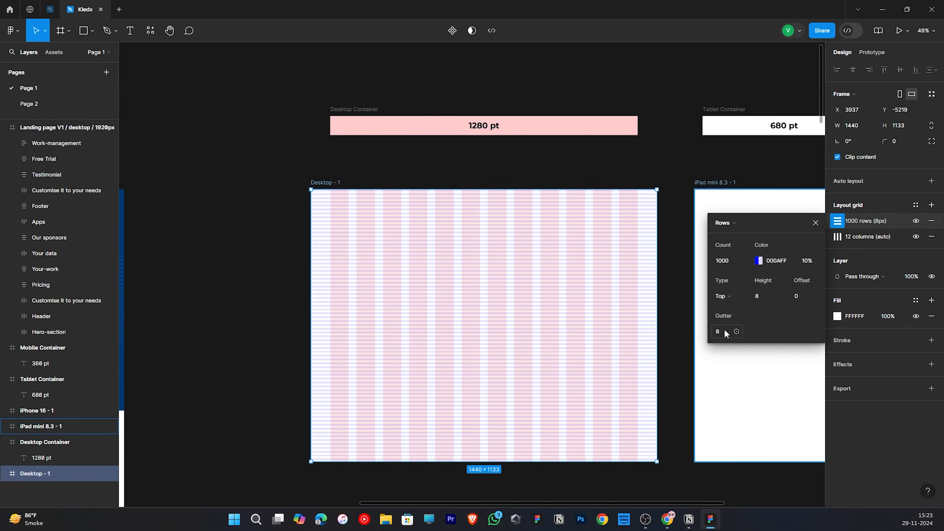
Draw a 296 × 80 rectangle spanning the first three columns of Desktop - 1, at X 80, Y 48.
{"action": "scroll", "coordinate": [334, 175], "scroll_direction": "up", "scroll_amount": 5}
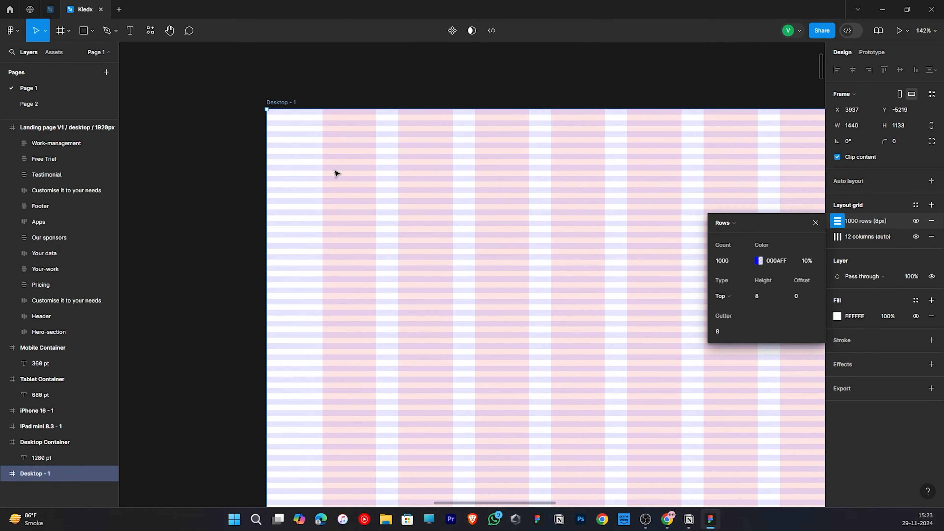
{"action": "left_click", "coordinate": [95, 34]}
{"action": "left_click_drag", "start_coordinate": [322, 143], "coordinate": [529, 199]}
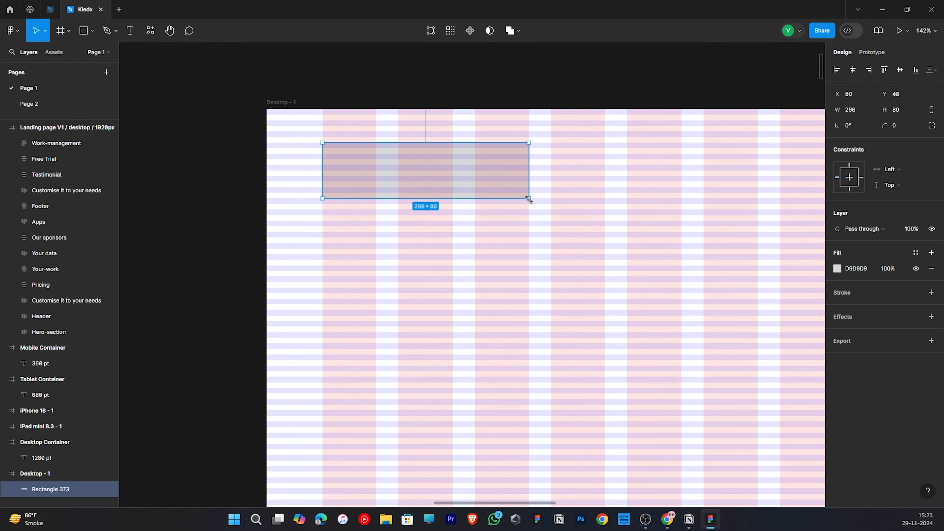
Move the rectangle down to Y 104 so its edges line up with the row grid, and deselect it.
{"action": "left_click_drag", "start_coordinate": [388, 167], "coordinate": [387, 205]}
{"action": "scroll", "coordinate": [332, 202], "scroll_direction": "up", "scroll_amount": 5}
{"action": "scroll", "coordinate": [335, 205], "scroll_direction": "right", "scroll_amount": 3}
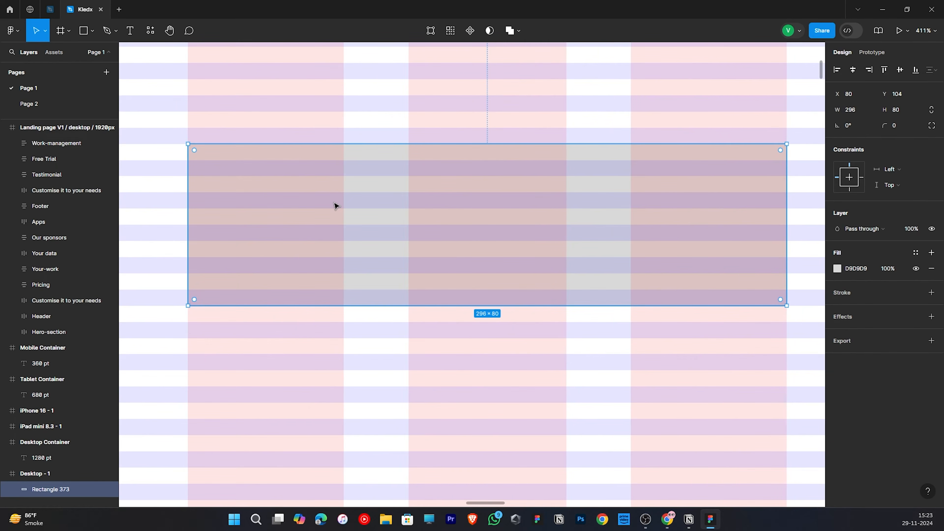
{"action": "left_click", "coordinate": [563, 377]}
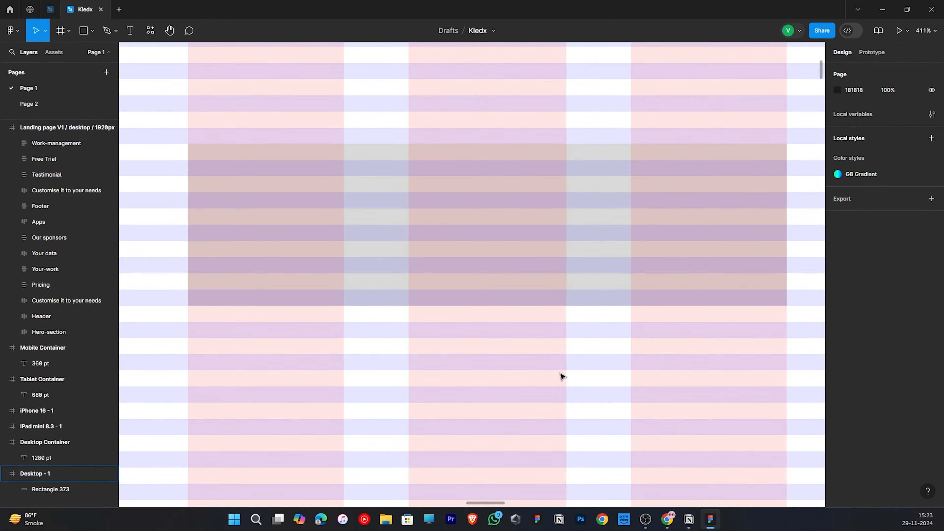
{"action": "scroll", "coordinate": [562, 377], "scroll_direction": "down", "scroll_amount": 4}
{"action": "scroll", "coordinate": [562, 376], "scroll_direction": "down", "scroll_amount": 5}
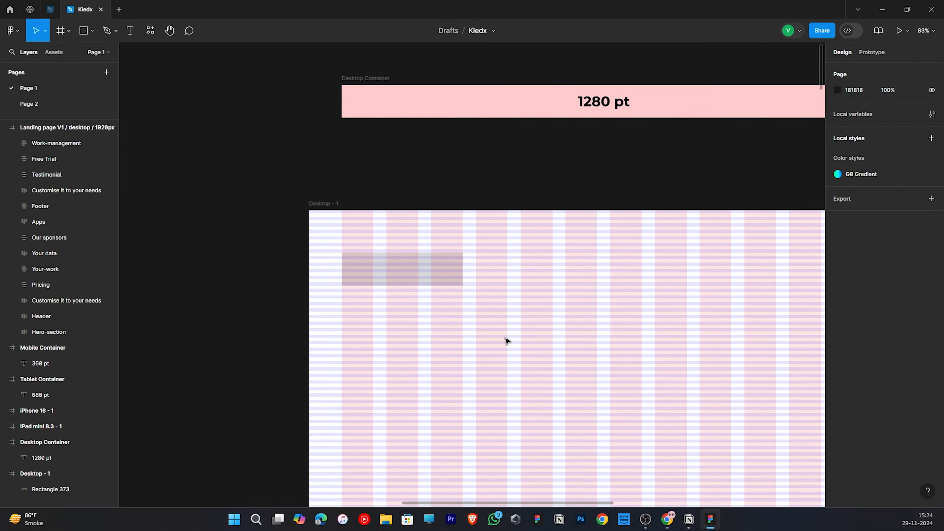
{"action": "left_click", "coordinate": [430, 264]}
{"action": "scroll", "coordinate": [430, 264], "scroll_direction": "right", "scroll_amount": 3}
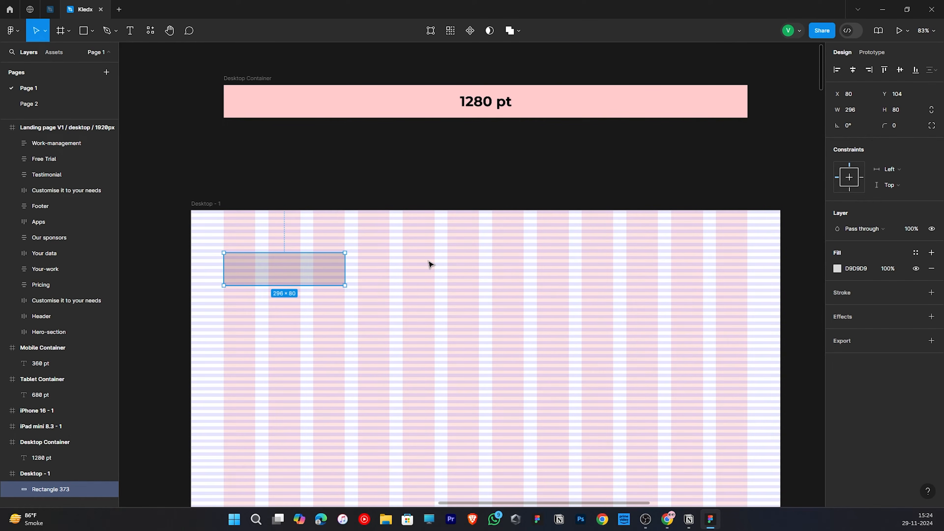
{"action": "scroll", "coordinate": [429, 264], "scroll_direction": "down", "scroll_amount": 2}
{"action": "left_click", "coordinate": [514, 120]}
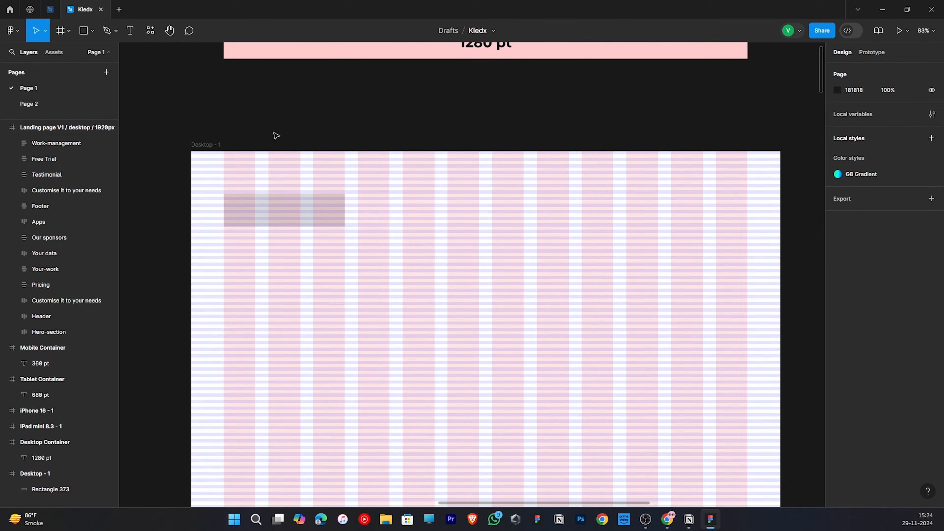
Copy both the row and column layout grids from the Desktop - 1 frame and paste them onto the iPad mini 8.3 - 1 frame.
{"action": "scroll", "coordinate": [305, 127], "scroll_direction": "down", "scroll_amount": 3, "text": "ctrl"}
{"action": "left_click", "coordinate": [239, 138]}
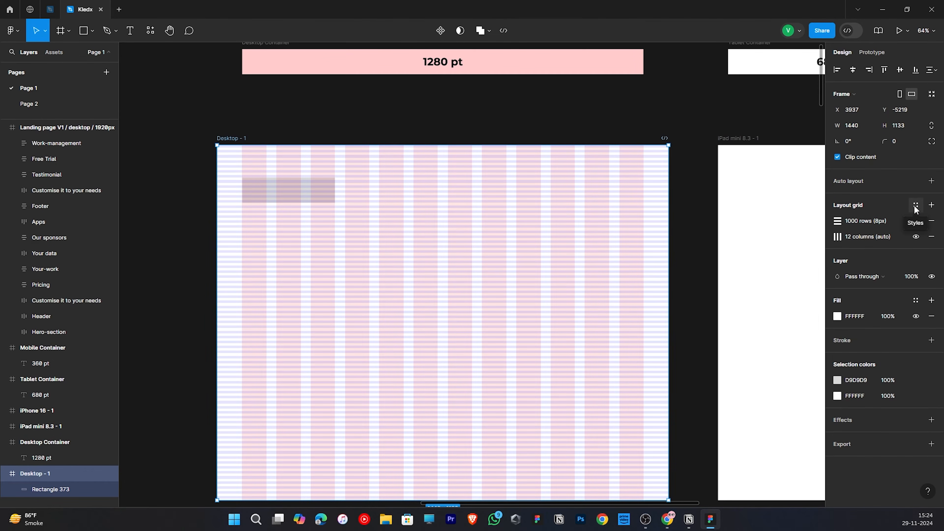
{"action": "left_click", "coordinate": [826, 236]}
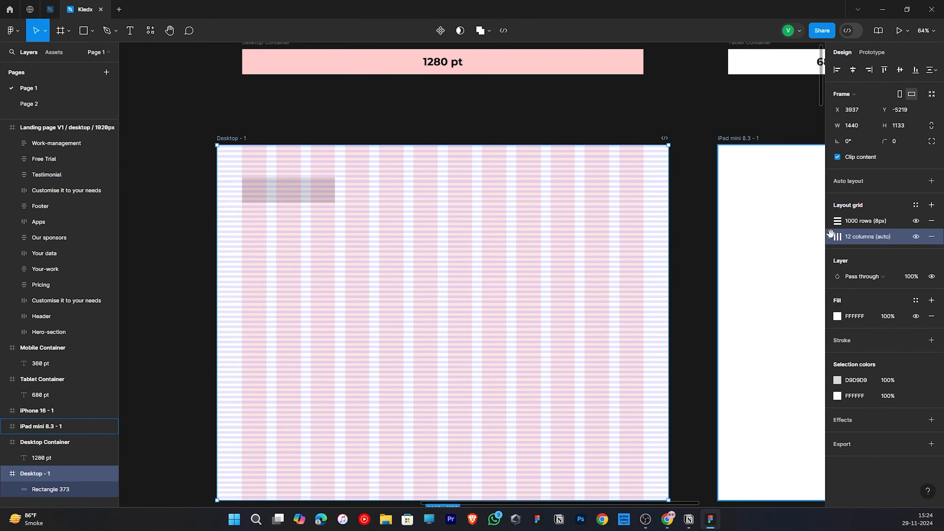
{"action": "left_click", "coordinate": [832, 221], "text": "shift"}
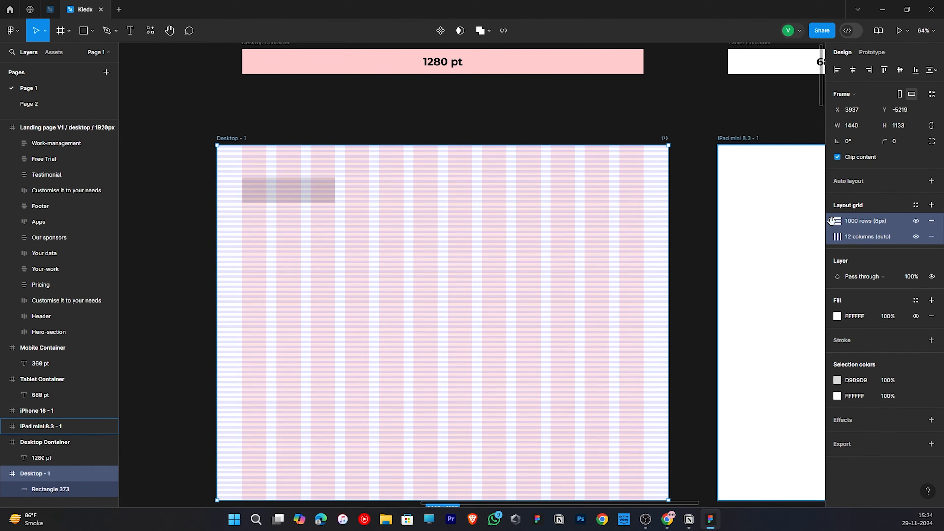
{"action": "scroll", "coordinate": [725, 234], "scroll_direction": "right", "scroll_amount": 6}
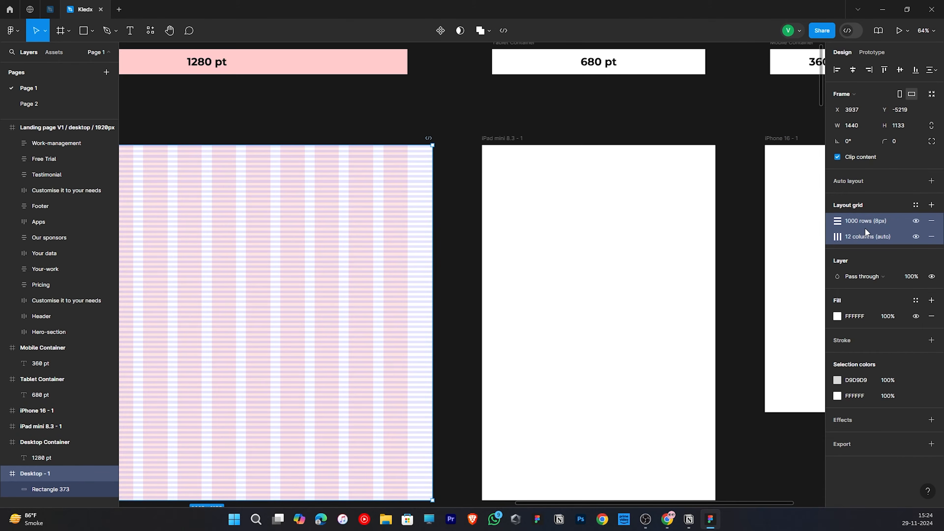
{"action": "left_click", "coordinate": [872, 220]}
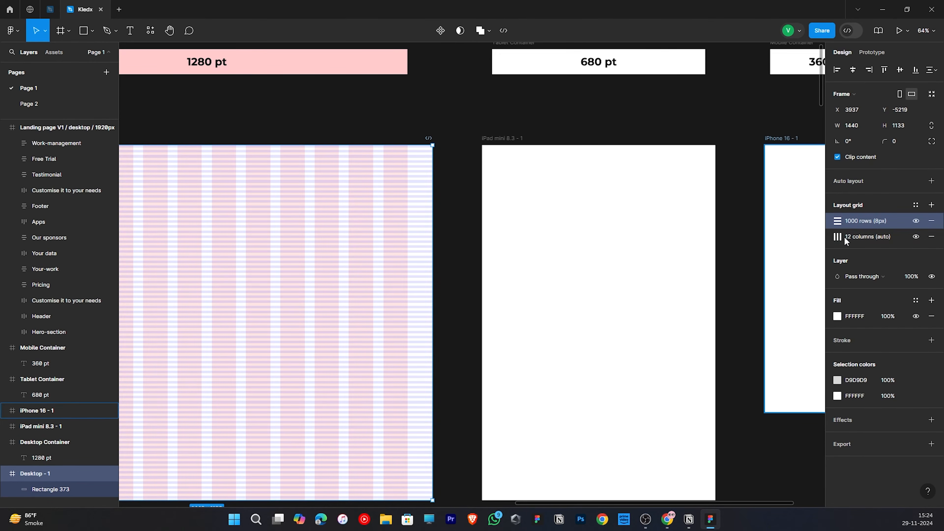
{"action": "left_click", "coordinate": [832, 237], "text": "shift"}
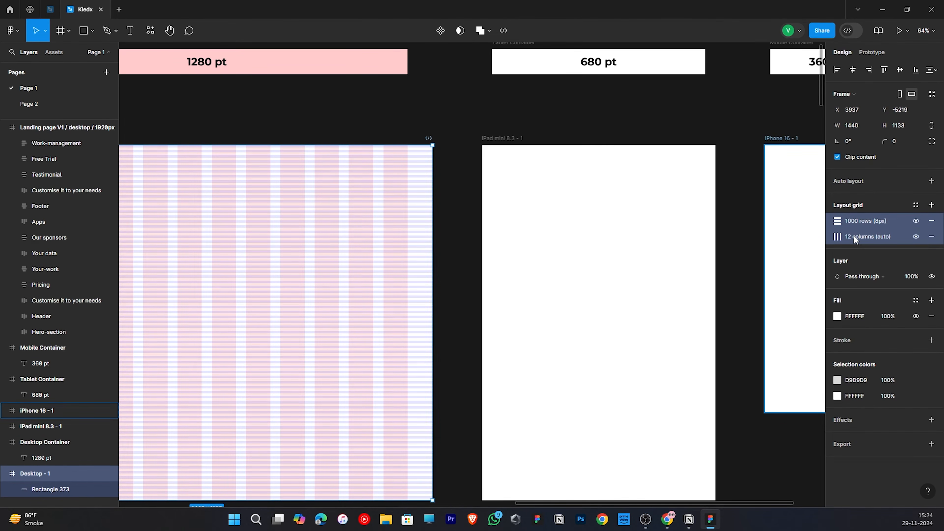
{"action": "left_click", "coordinate": [502, 143]}
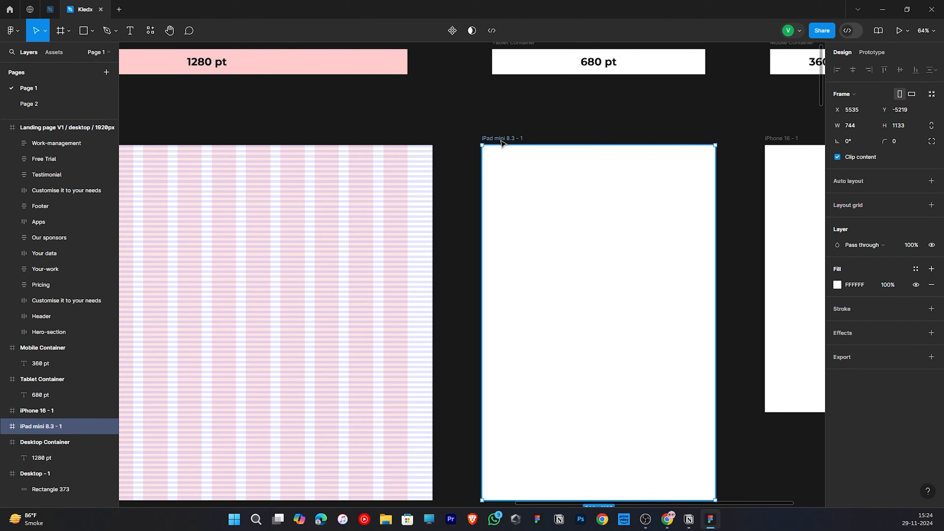
{"action": "right_click", "coordinate": [501, 143]}
{"action": "key", "text": "Escape"}
{"action": "key", "text": "ctrl+v"}
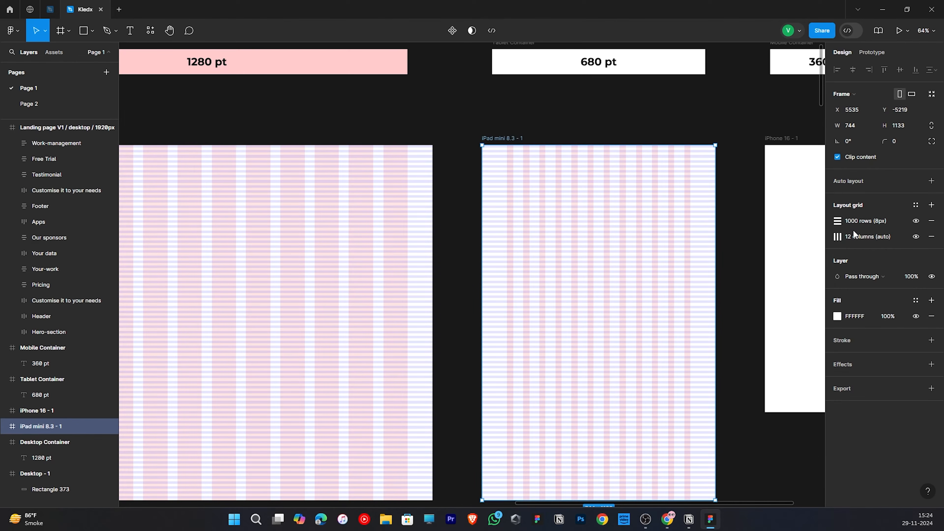
Set the column grid of iPad mini 8.3 - 1 to a count of 8, a margin of 32 and a gutter of 16.
{"action": "left_click", "coordinate": [842, 222]}
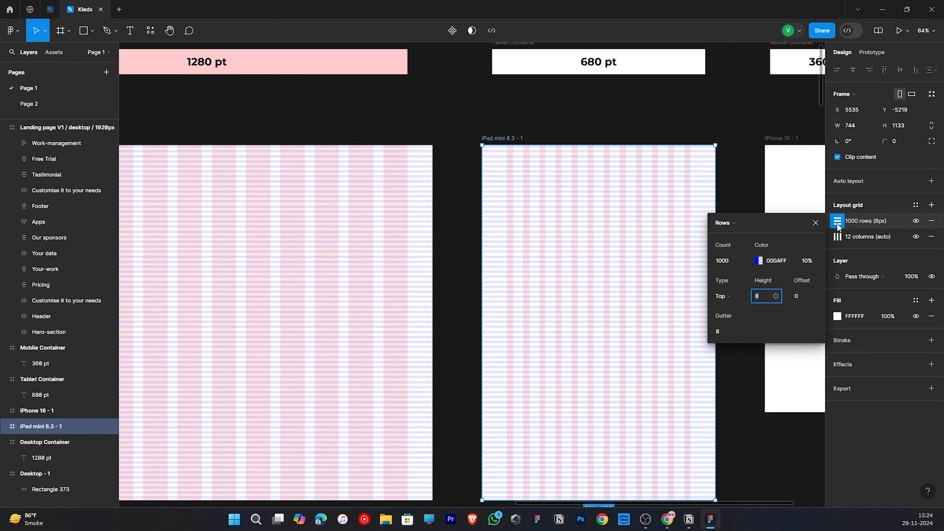
{"action": "left_click", "coordinate": [840, 238]}
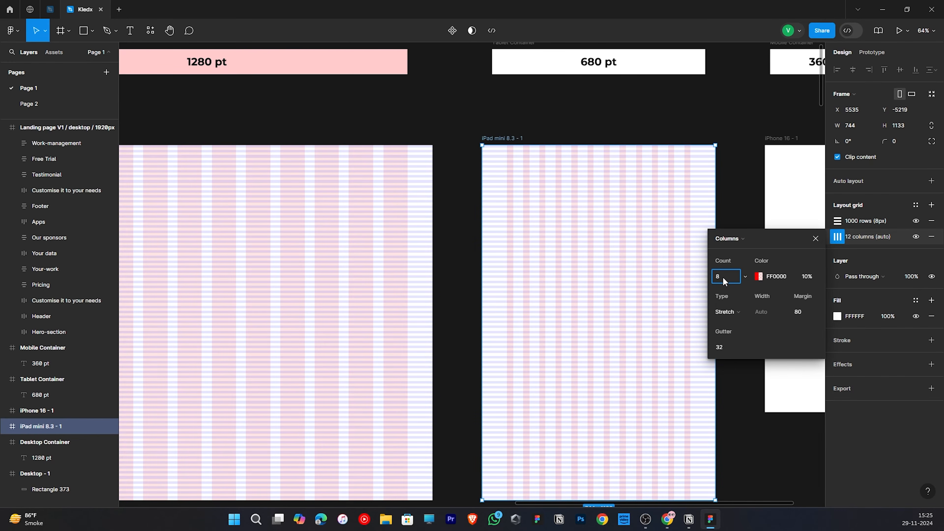
{"action": "left_click", "coordinate": [799, 312]}
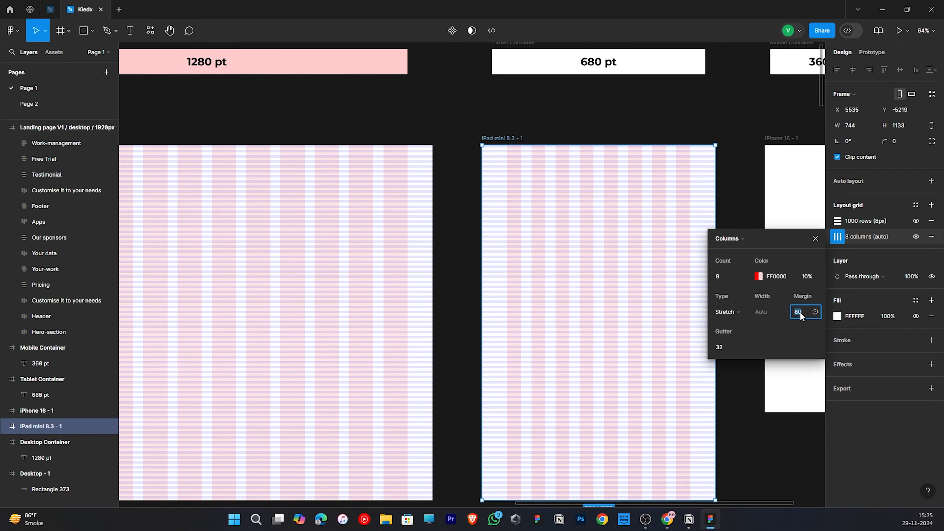
{"action": "type", "text": "32"}
{"action": "key", "text": "Return"}
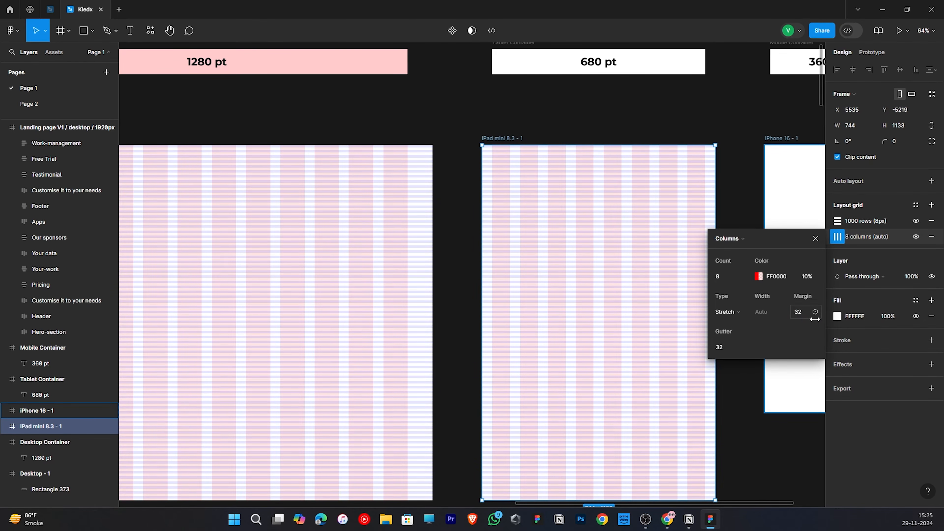
{"action": "left_click", "coordinate": [725, 348]}
{"action": "type", "text": "16"}
{"action": "key", "text": "Return"}
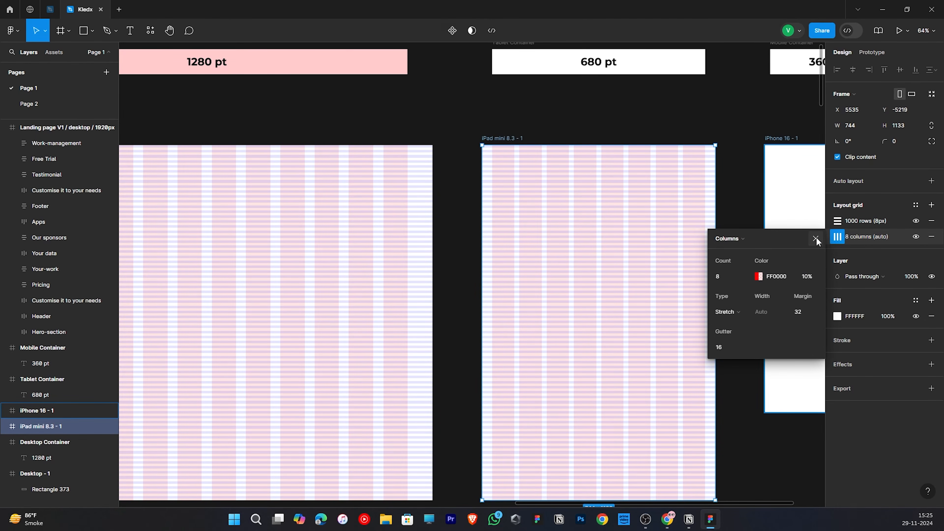
Compare the layout grids on the Desktop - 1 and iPad mini 8.3 - 1 frames, and close the column settings.
{"action": "scroll", "coordinate": [801, 328], "scroll_direction": "up", "scroll_amount": 5}
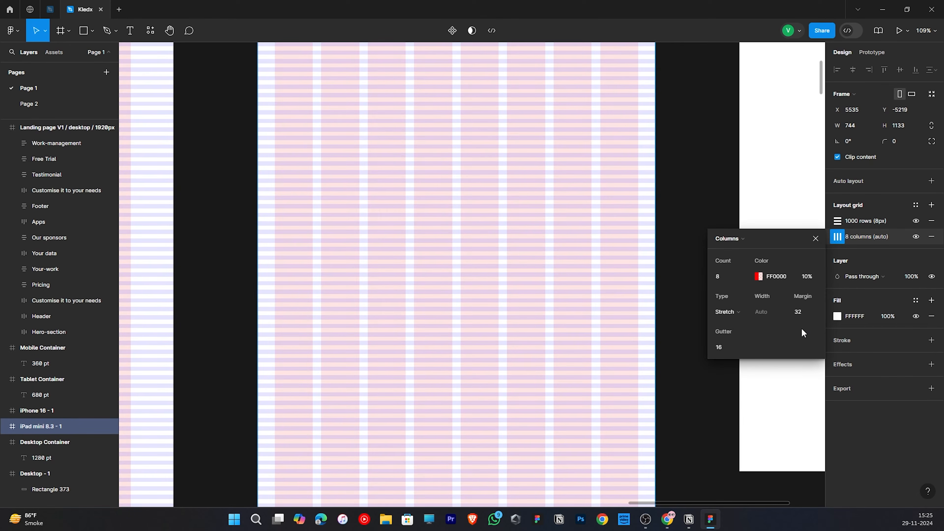
{"action": "scroll", "coordinate": [620, 339], "scroll_direction": "left", "scroll_amount": 10}
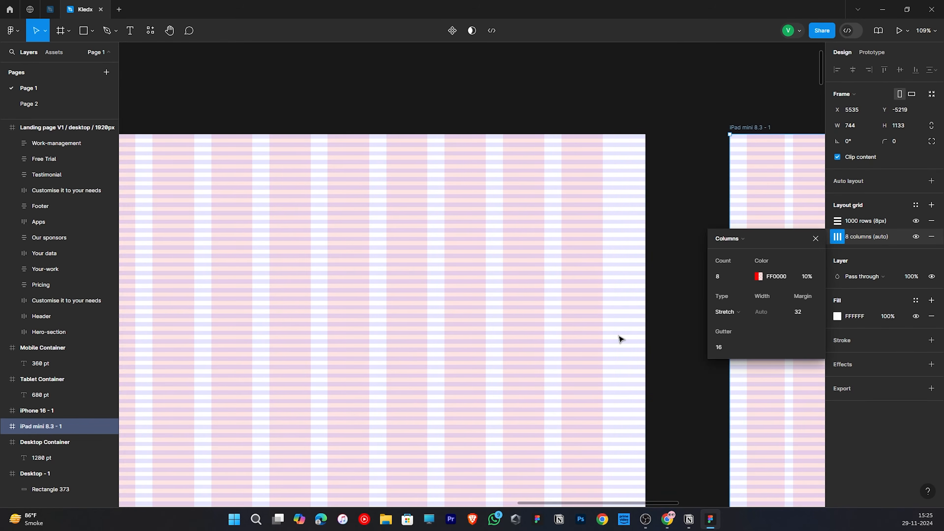
{"action": "scroll", "coordinate": [620, 340], "scroll_direction": "down", "scroll_amount": 7}
{"action": "scroll", "coordinate": [620, 339], "scroll_direction": "right", "scroll_amount": 6}
{"action": "scroll", "coordinate": [620, 339], "scroll_direction": "left", "scroll_amount": 2}
{"action": "scroll", "coordinate": [621, 339], "scroll_direction": "right", "scroll_amount": 2}
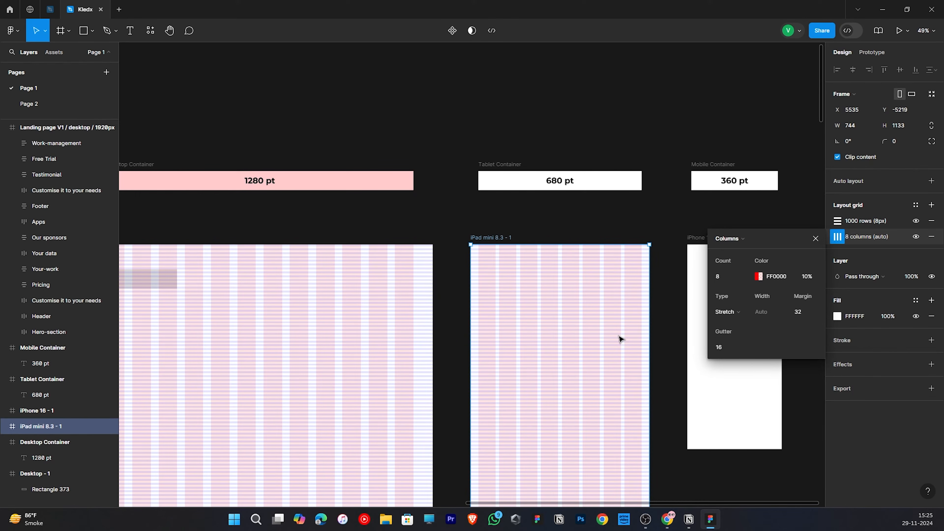
{"action": "scroll", "coordinate": [621, 339], "scroll_direction": "right", "scroll_amount": 6}
{"action": "scroll", "coordinate": [628, 313], "scroll_direction": "down", "scroll_amount": 3}
{"action": "scroll", "coordinate": [641, 266], "scroll_direction": "up", "scroll_amount": 5}
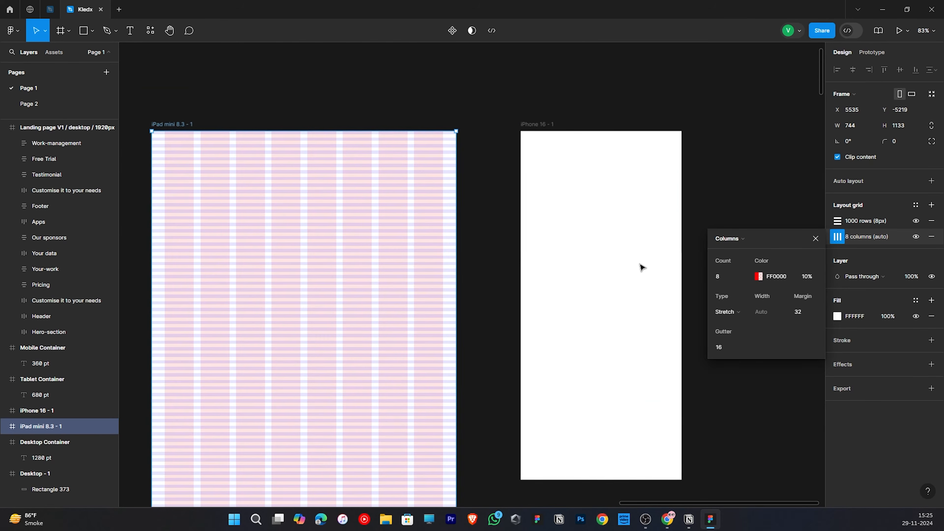
{"action": "left_click", "coordinate": [746, 177]}
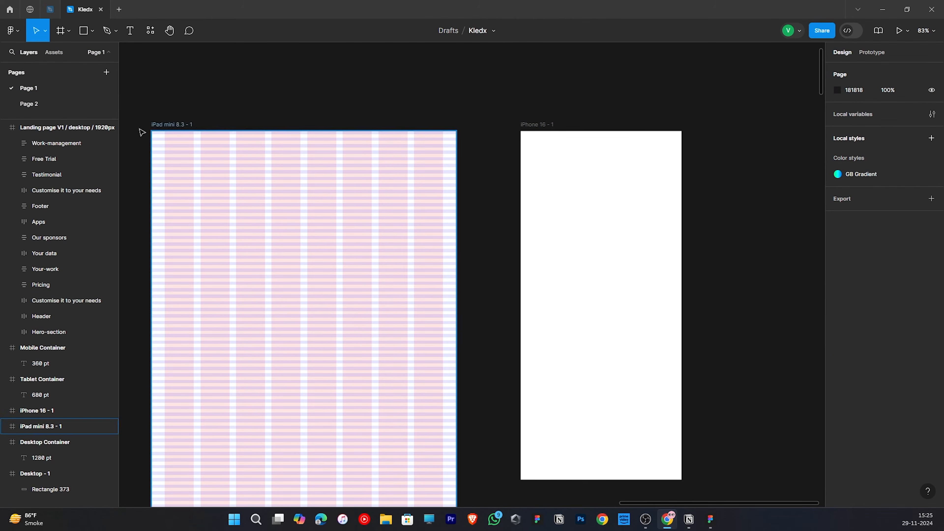
Copy the row and column layout grids from iPad mini 8.3 - 1 onto the iPhone 16 - 1 frame.
{"action": "left_click", "coordinate": [168, 126]}
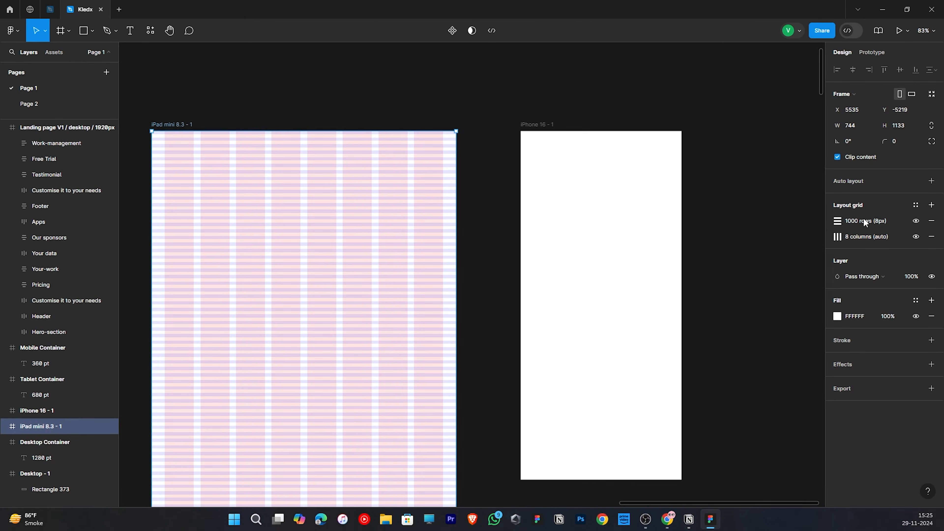
{"action": "left_click", "coordinate": [832, 221]}
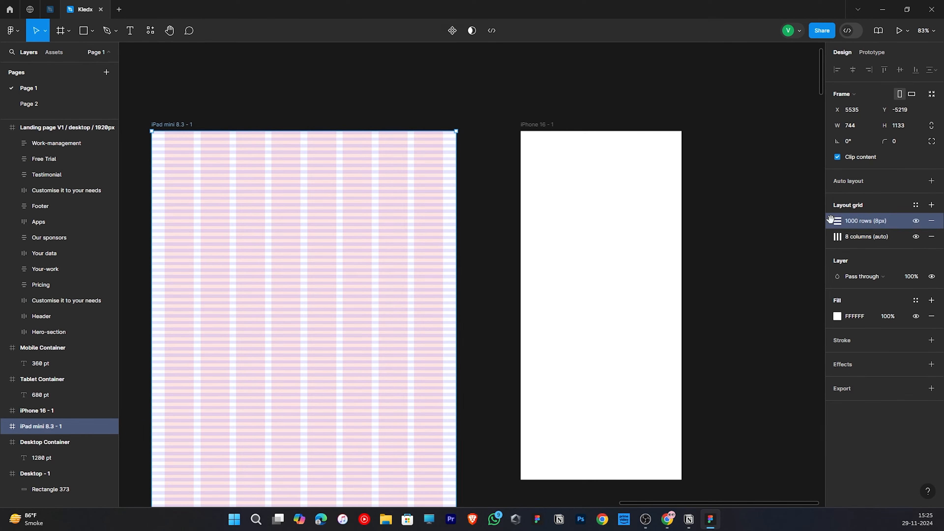
{"action": "left_click", "coordinate": [832, 236], "text": "shift"}
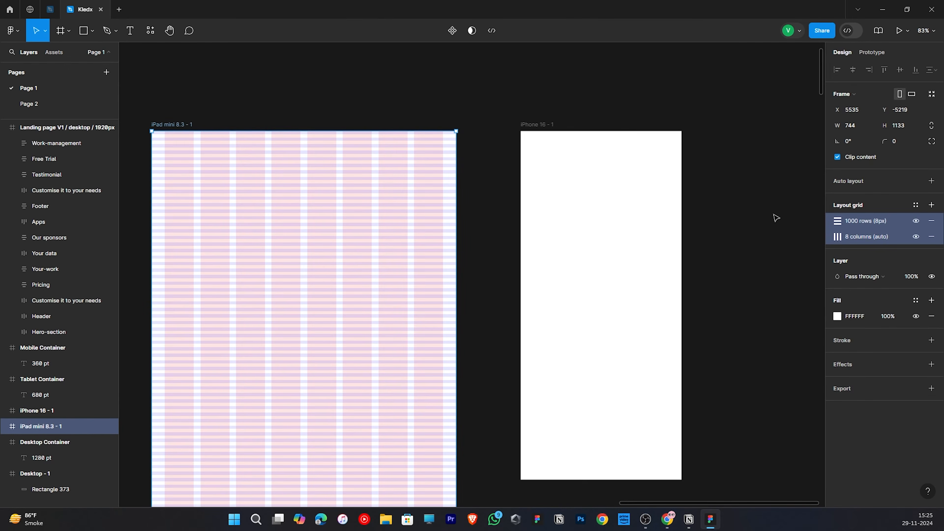
{"action": "left_click", "coordinate": [535, 126]}
{"action": "key", "text": "ctrl+v"}
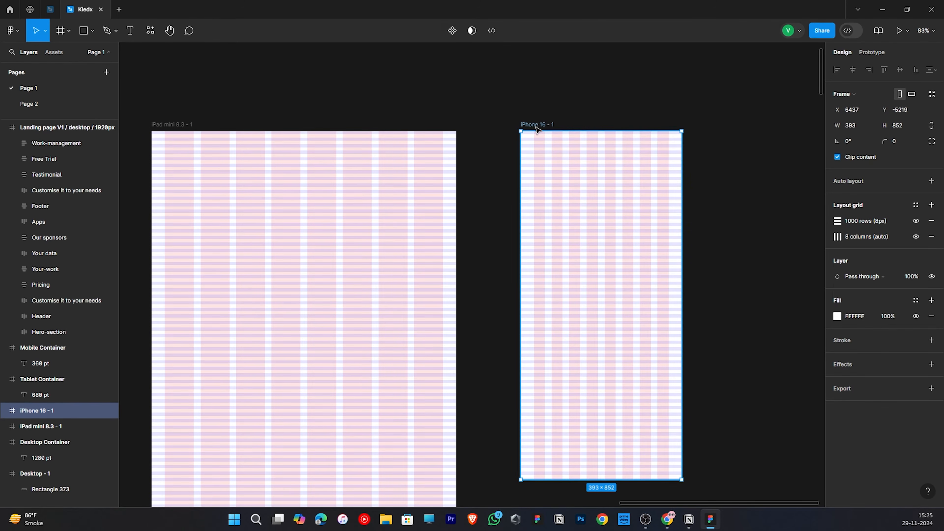
Set the column grid of iPhone 16 - 1 to a count of 4 with a margin of 16, and deselect the frame.
{"action": "left_click", "coordinate": [838, 236]}
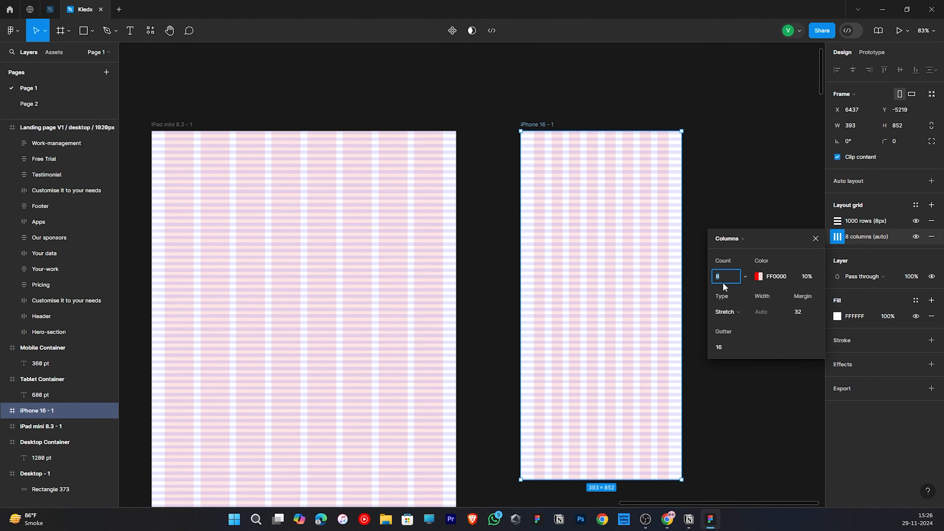
{"action": "type", "text": "4"}
{"action": "key", "text": "Return"}
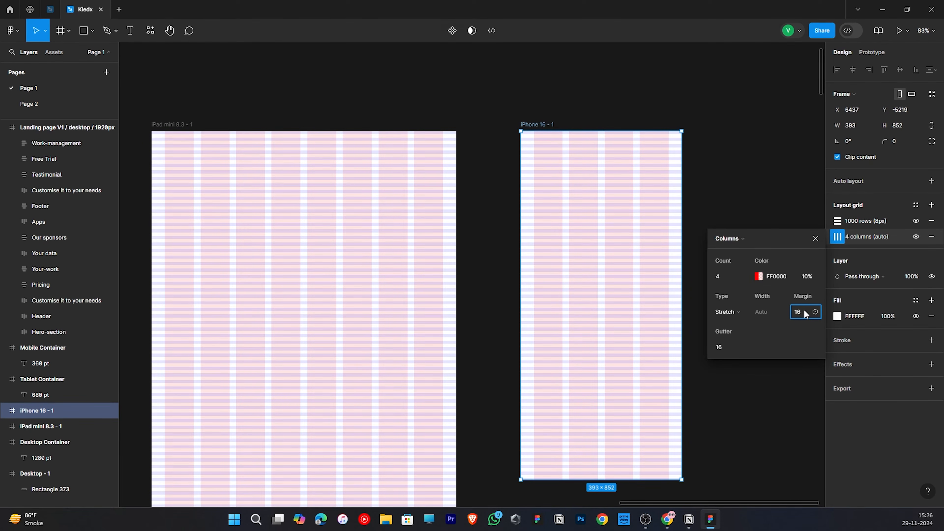
{"action": "left_click", "coordinate": [730, 175]}
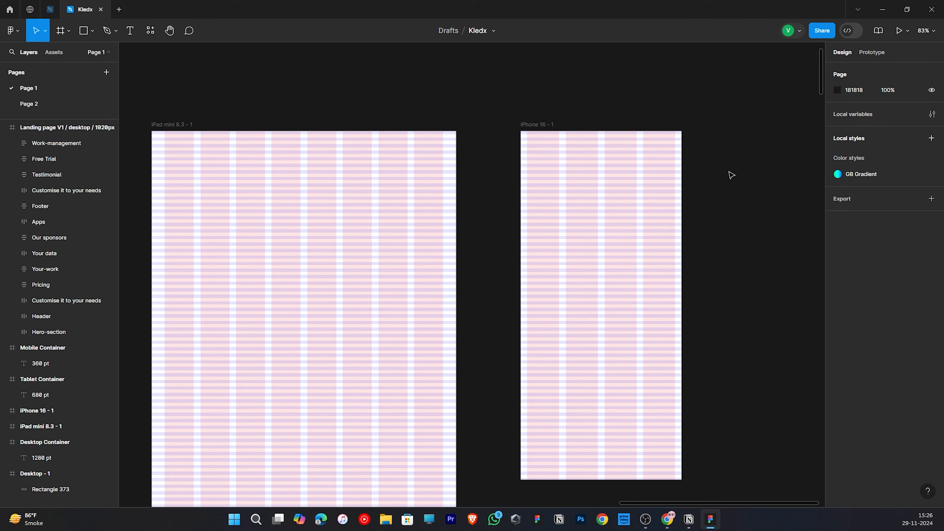
Examine the column and row grid settings of the iPhone 16 - 1, iPad mini 8.3 - 1 and Desktop - 1 frames.
{"action": "scroll", "coordinate": [546, 110], "scroll_direction": "up", "scroll_amount": 5}
{"action": "scroll", "coordinate": [548, 111], "scroll_direction": "down", "scroll_amount": 3}
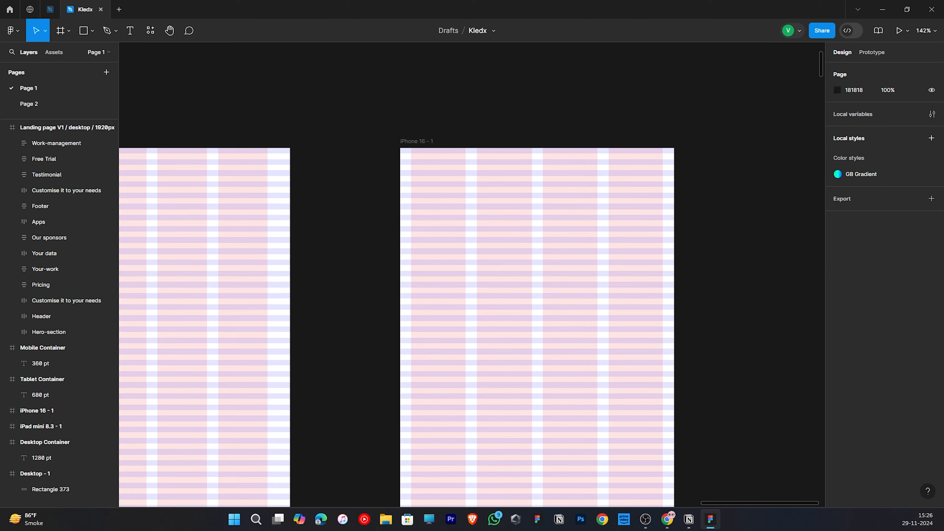
{"action": "left_click", "coordinate": [409, 143]}
{"action": "left_click", "coordinate": [837, 237]}
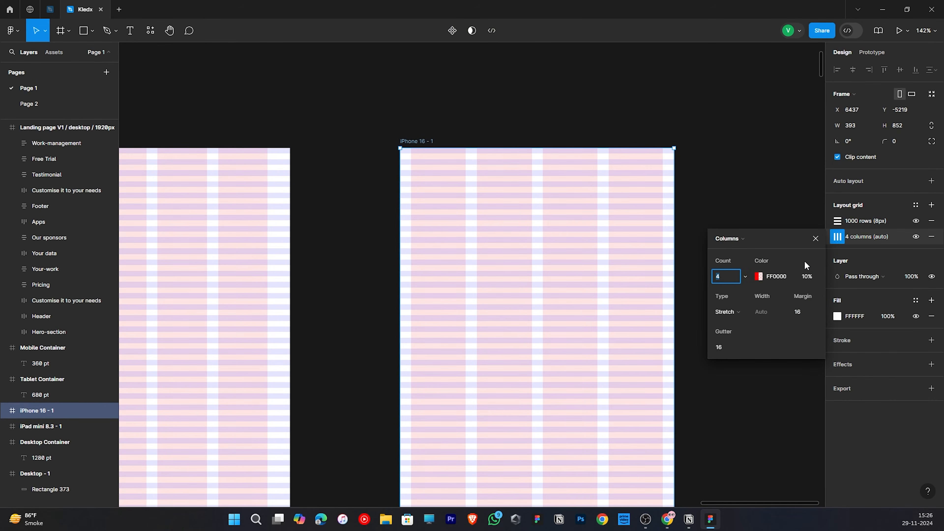
{"action": "left_click", "coordinate": [735, 395]}
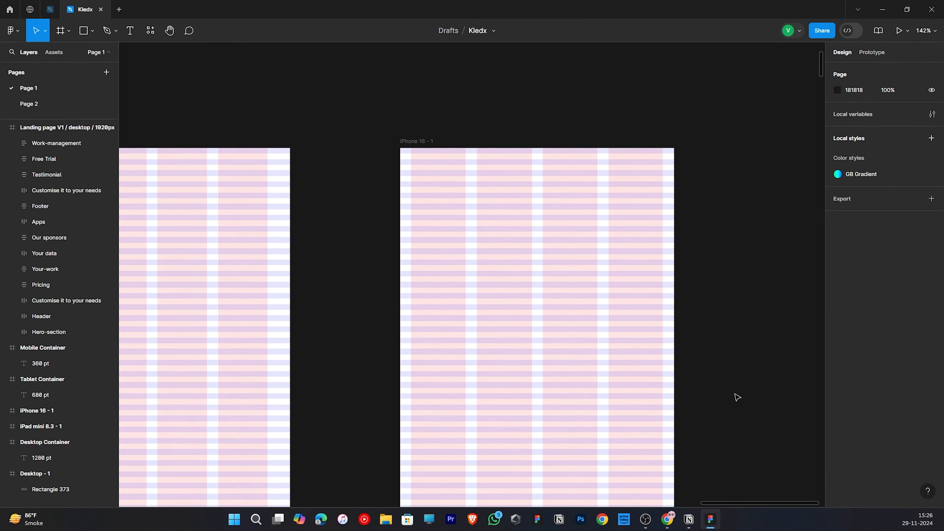
{"action": "scroll", "coordinate": [735, 394], "scroll_direction": "right", "scroll_amount": 10}
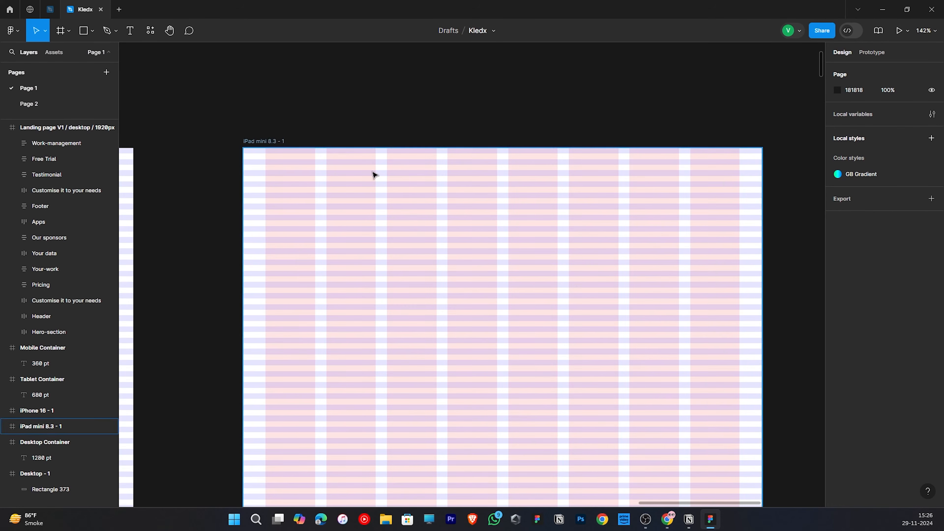
{"action": "left_click", "coordinate": [273, 141]}
{"action": "left_click", "coordinate": [837, 236]}
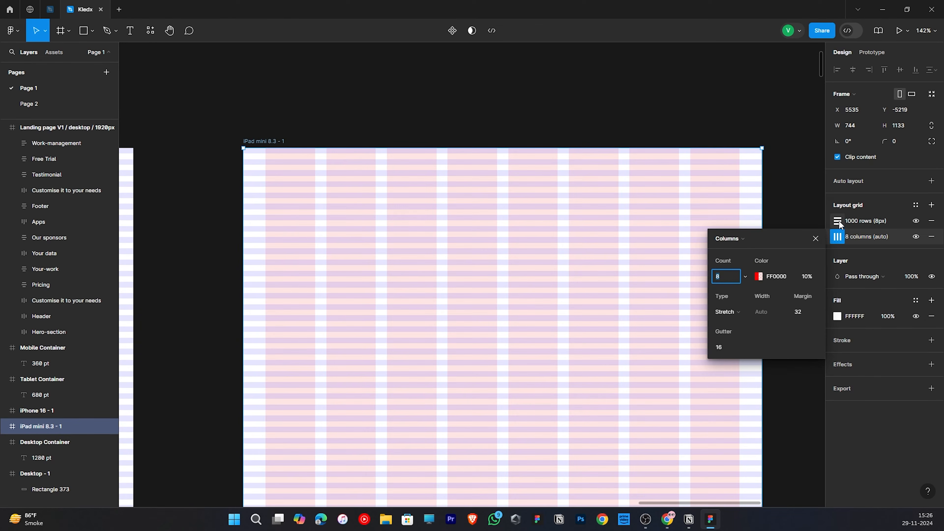
{"action": "left_click", "coordinate": [838, 220]}
{"action": "scroll", "coordinate": [500, 184], "scroll_direction": "left", "scroll_amount": 10}
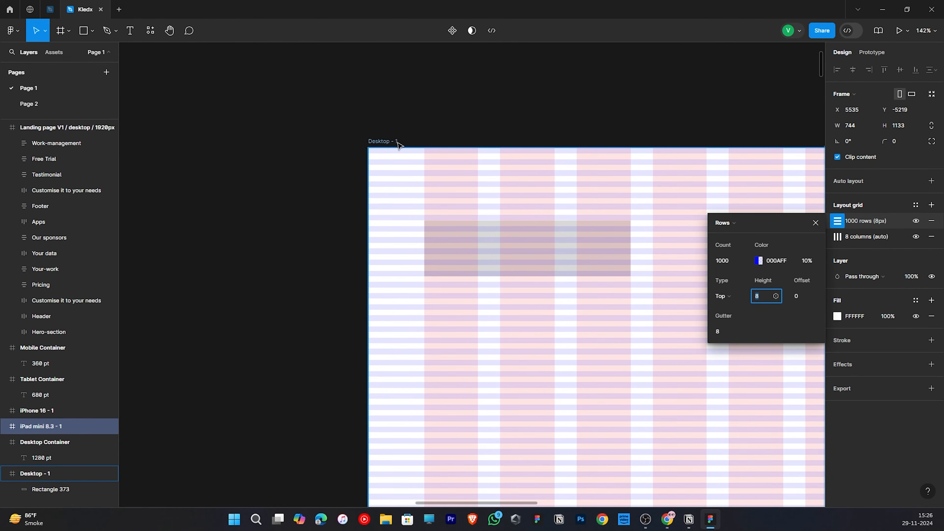
{"action": "left_click", "coordinate": [398, 145]}
{"action": "left_click", "coordinate": [837, 221]}
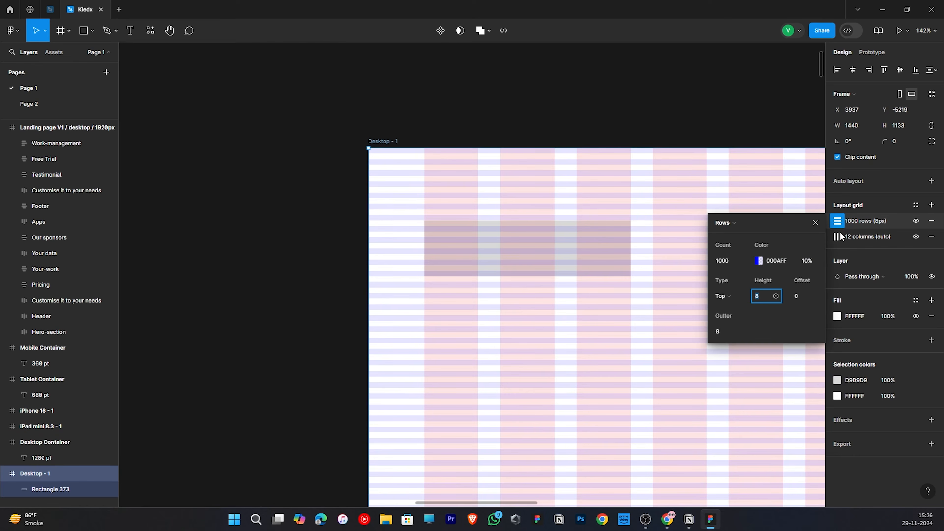
{"action": "left_click", "coordinate": [838, 237]}
{"action": "scroll", "coordinate": [591, 339], "scroll_direction": "down", "scroll_amount": 5}
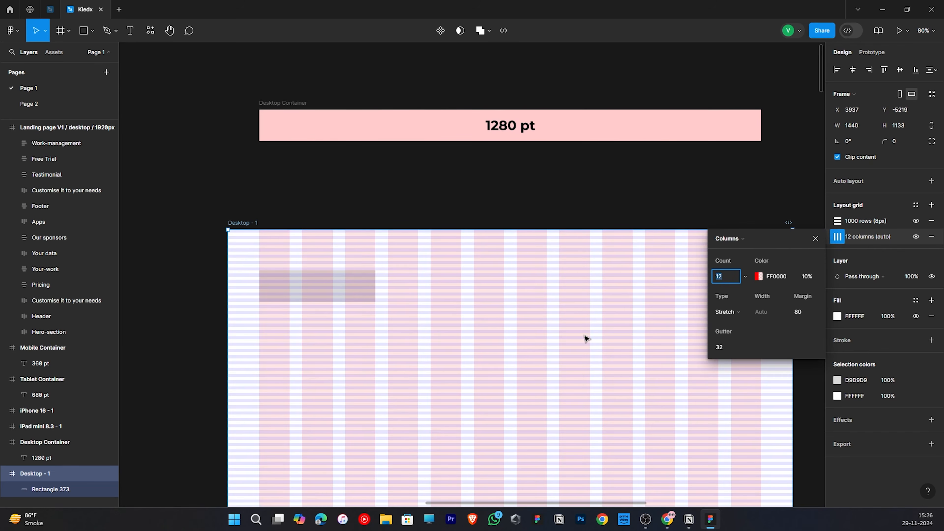
Close the column settings and delete the grey rectangle from the Desktop - 1 frame.
{"action": "left_click", "coordinate": [520, 207]}
{"action": "left_click", "coordinate": [317, 286]}
{"action": "key", "text": "Delete"}
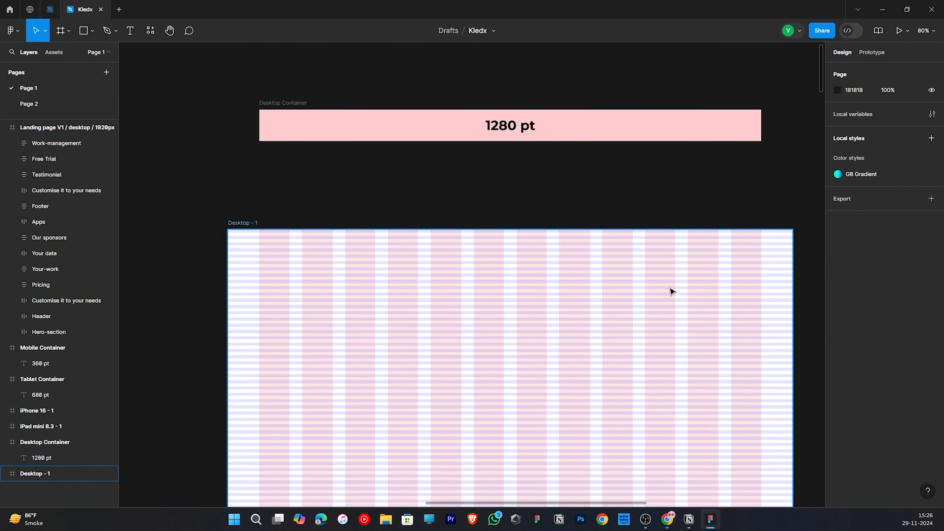
Narrow the Desktop - 1 frame from its right edge to a width of about 1401, and deselect it.
{"action": "scroll", "coordinate": [674, 286], "scroll_direction": "down", "scroll_amount": 3}
{"action": "scroll", "coordinate": [251, 260], "scroll_direction": "right", "scroll_amount": 3}
{"action": "left_click", "coordinate": [357, 245]}
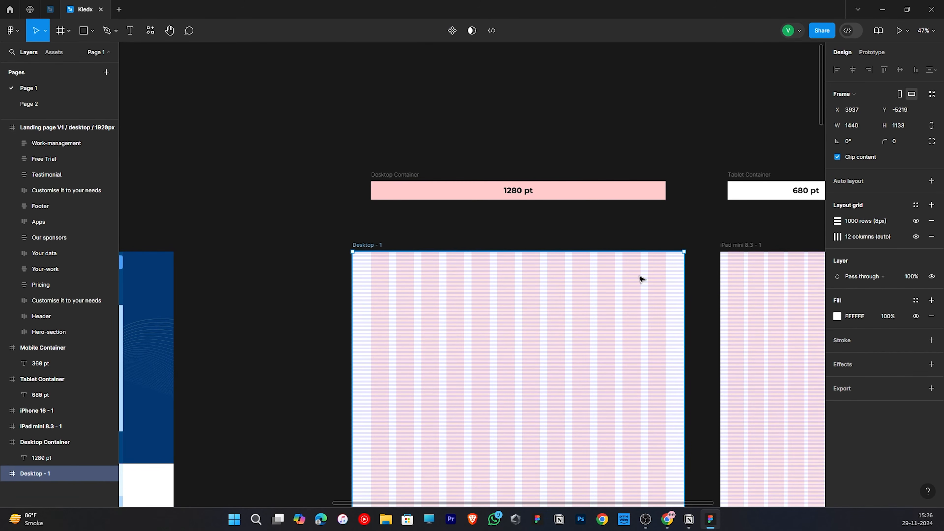
{"action": "left_click_drag", "start_coordinate": [685, 289], "coordinate": [675, 331]}
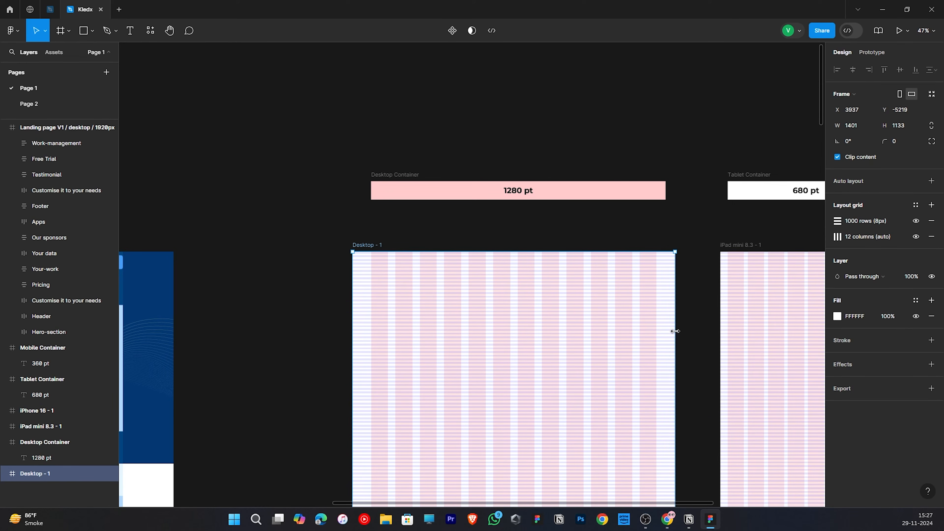
{"action": "left_click", "coordinate": [645, 227]}
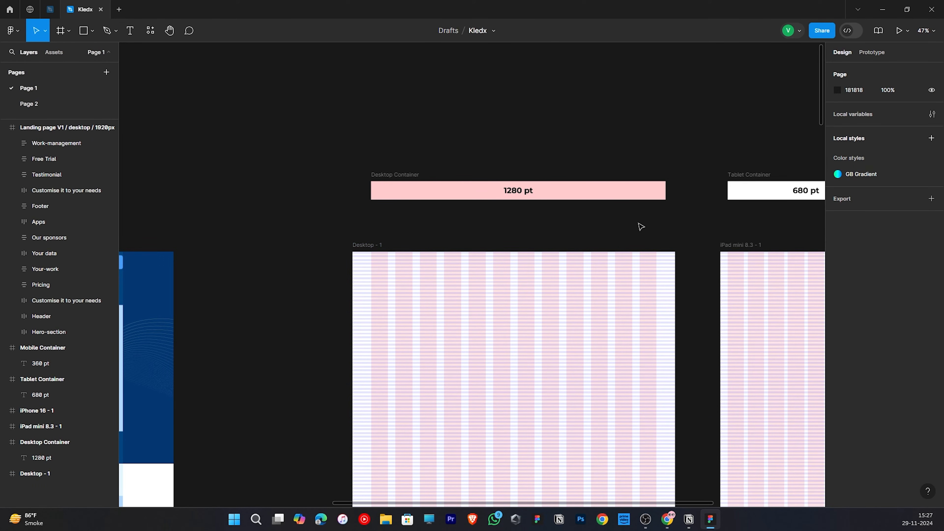
Draw a rectangle of 392 × 200 on Desktop - 1 spanning the first four columns, at X 80 and Y 96.
{"action": "scroll", "coordinate": [435, 253], "scroll_direction": "up", "scroll_amount": 5}
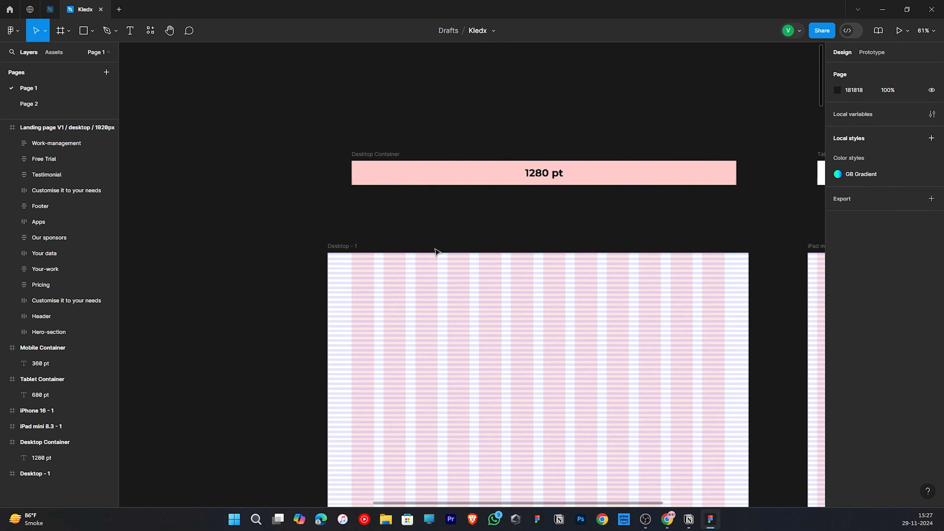
{"action": "left_click", "coordinate": [83, 32]}
{"action": "scroll", "coordinate": [352, 386], "scroll_direction": "up", "scroll_amount": 2}
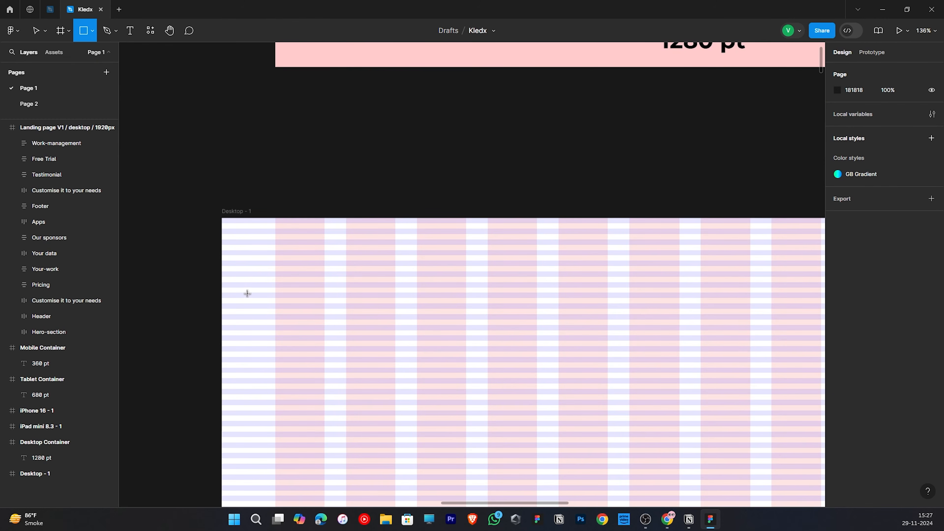
{"action": "left_click_drag", "start_coordinate": [275, 282], "coordinate": [373, 419]}
{"action": "left_click_drag", "start_coordinate": [431, 419], "coordinate": [537, 417]}
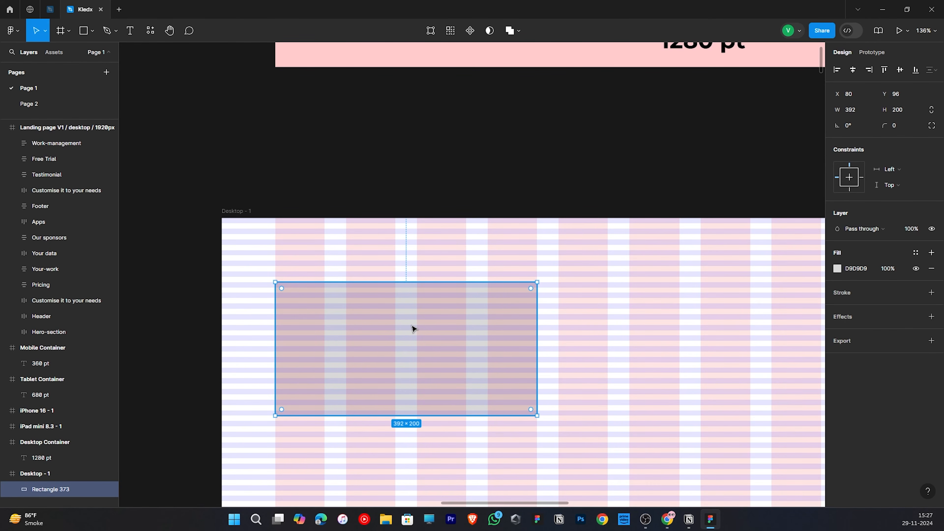
Move the rectangle down the Desktop - 1 frame and adjust it with big nudges to Y 136, keeping X at 80.
{"action": "left_click_drag", "start_coordinate": [414, 329], "coordinate": [410, 371]}
{"action": "key", "text": "shift+Down"}
{"action": "key", "text": "shift+Down"}
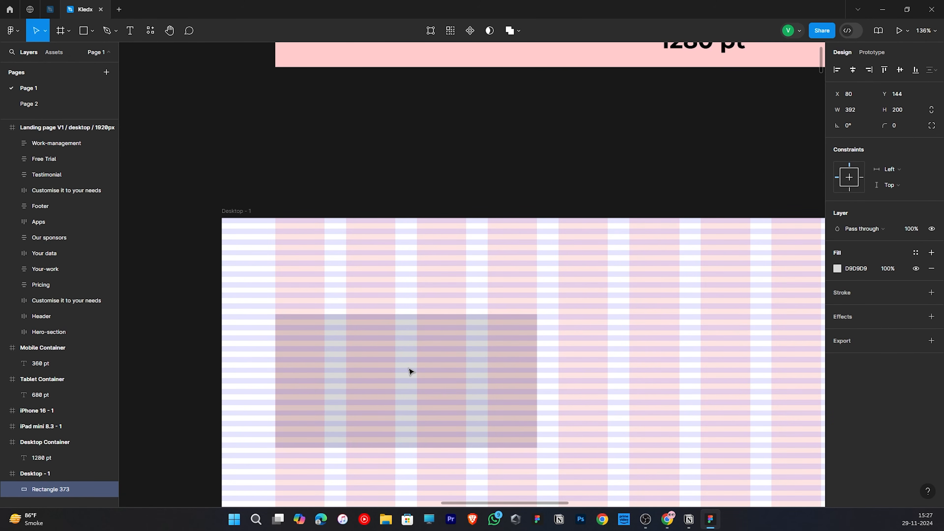
{"action": "key", "text": "shift+Up"}
{"action": "key", "text": "shift+Up"}
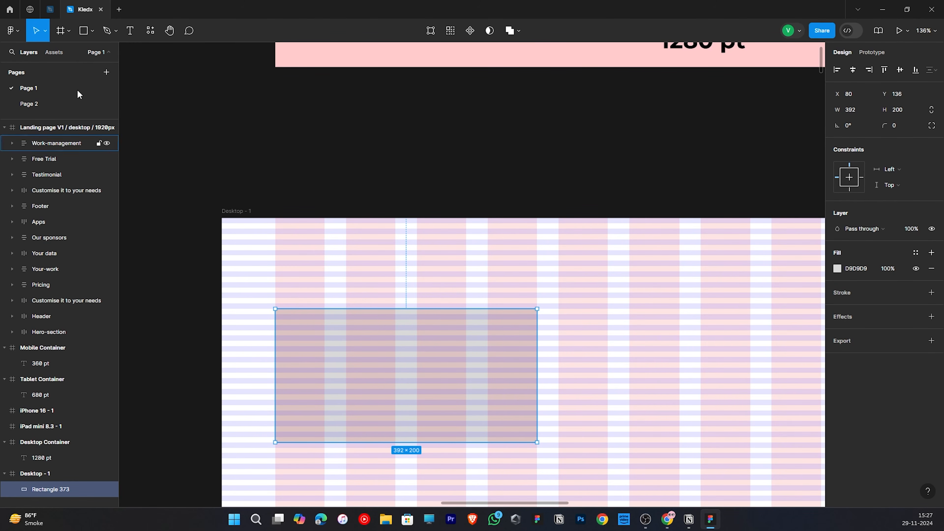
Search the quick actions for nudge, examine the big nudge value in the nudge amount settings, and close them.
{"action": "left_click", "coordinate": [14, 31]}
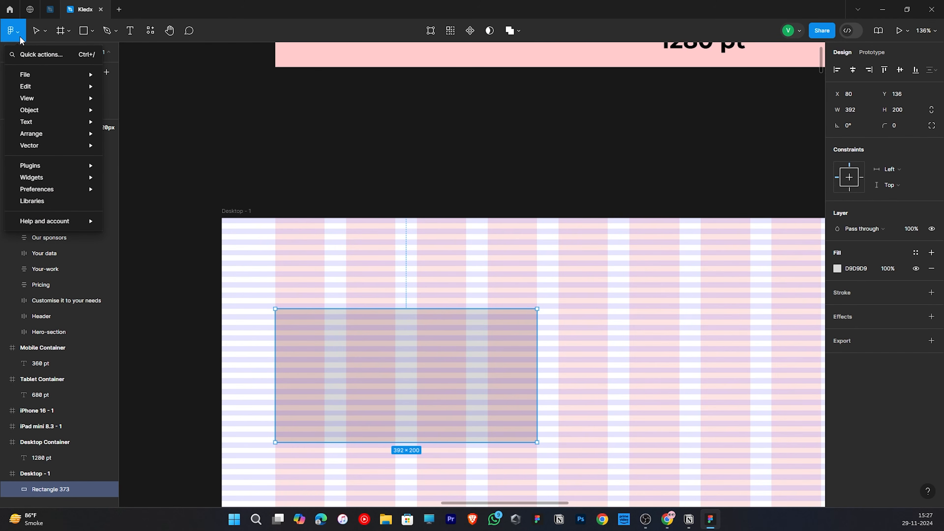
{"action": "left_click", "coordinate": [36, 57]}
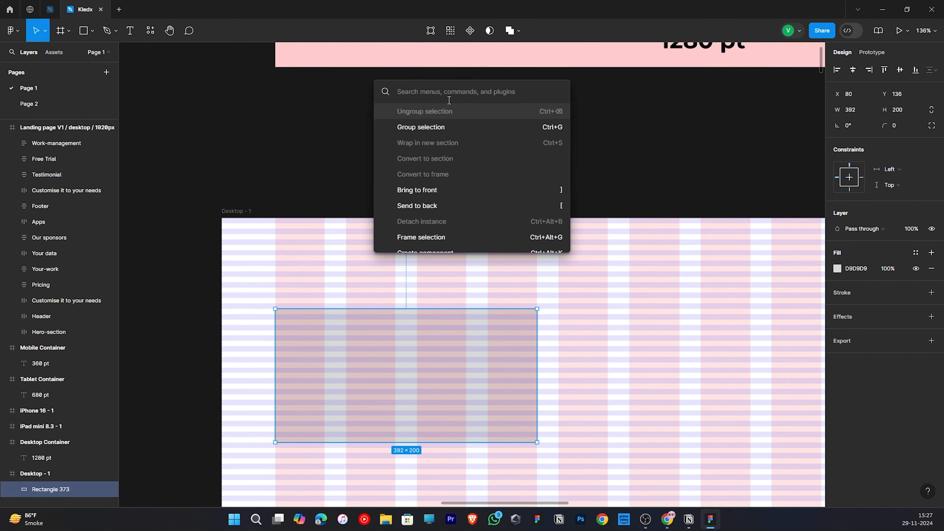
{"action": "type", "text": "nudge"}
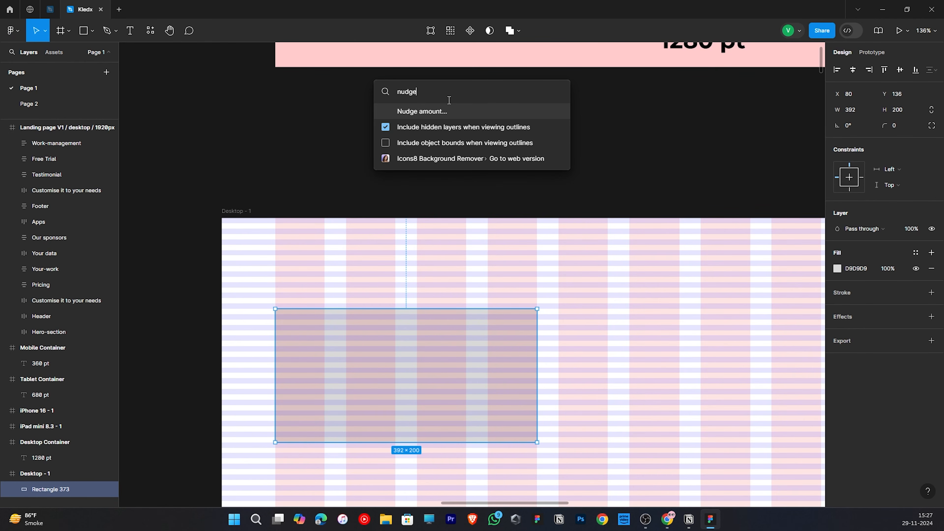
{"action": "left_click", "coordinate": [451, 111]}
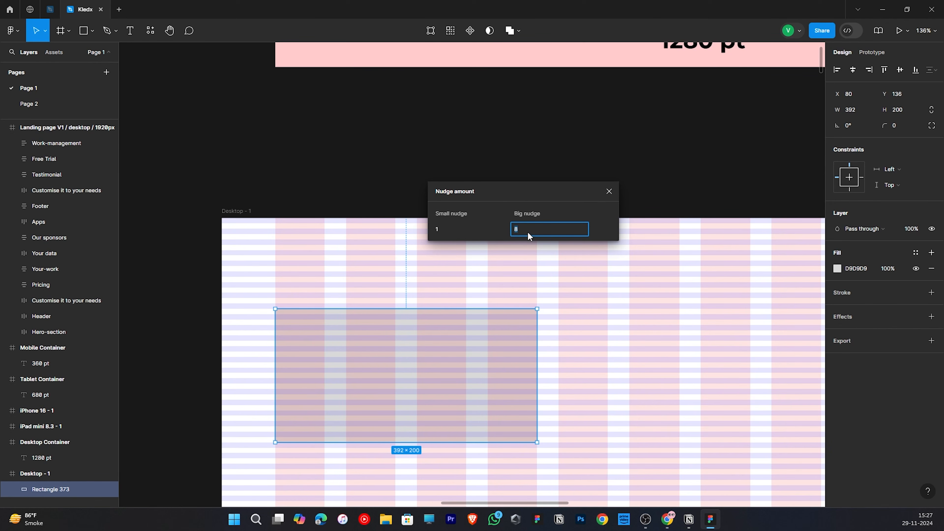
{"action": "left_click", "coordinate": [557, 291]}
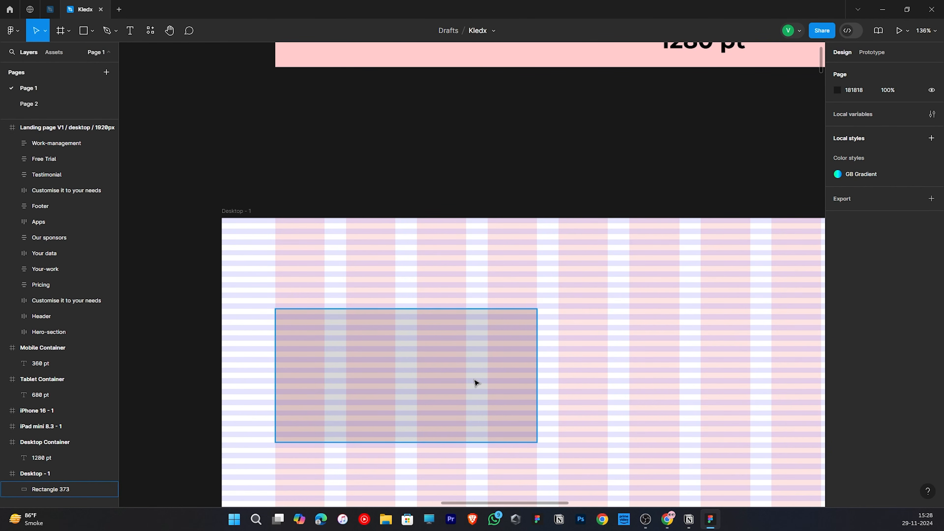
Select the rectangle on Desktop - 1 and shift it up and down the row grid in big nudges of 8, to Y 88.
{"action": "left_click", "coordinate": [474, 382]}
{"action": "key", "text": "shift+Down"}
{"action": "key", "text": "shift+Up"}
{"action": "key", "text": "shift+Up"}
{"action": "key", "text": "shift+Up"}
{"action": "key", "text": "shift+Up"}
{"action": "key", "text": "shift+Up"}
{"action": "key", "text": "shift+Up"}
{"action": "key", "text": "shift+Up"}
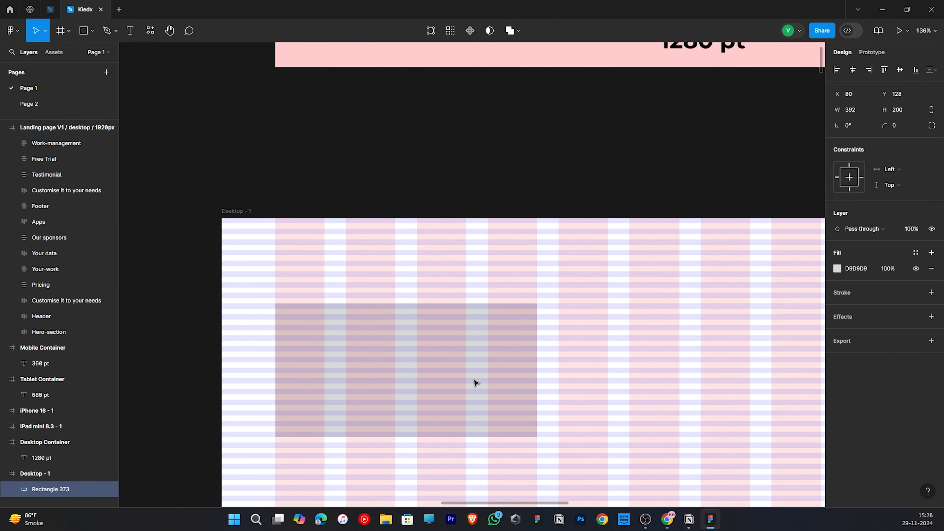
{"action": "key", "text": "shift+Up"}
{"action": "key", "text": "shift+Up"}
{"action": "key", "text": "shift+Down"}
{"action": "key", "text": "shift+Down"}
{"action": "key", "text": "shift+Down"}
{"action": "key", "text": "shift+Down"}
{"action": "key", "text": "shift+Down"}
{"action": "key", "text": "shift+Down"}
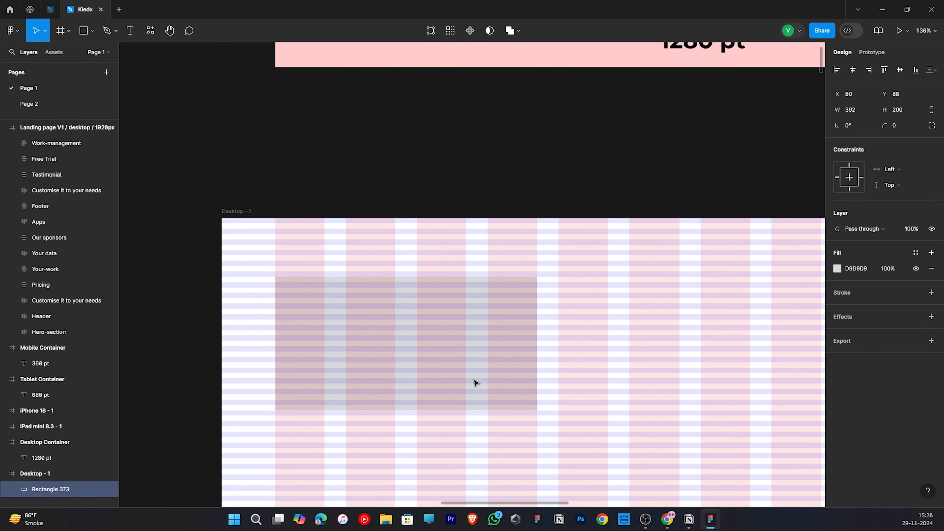